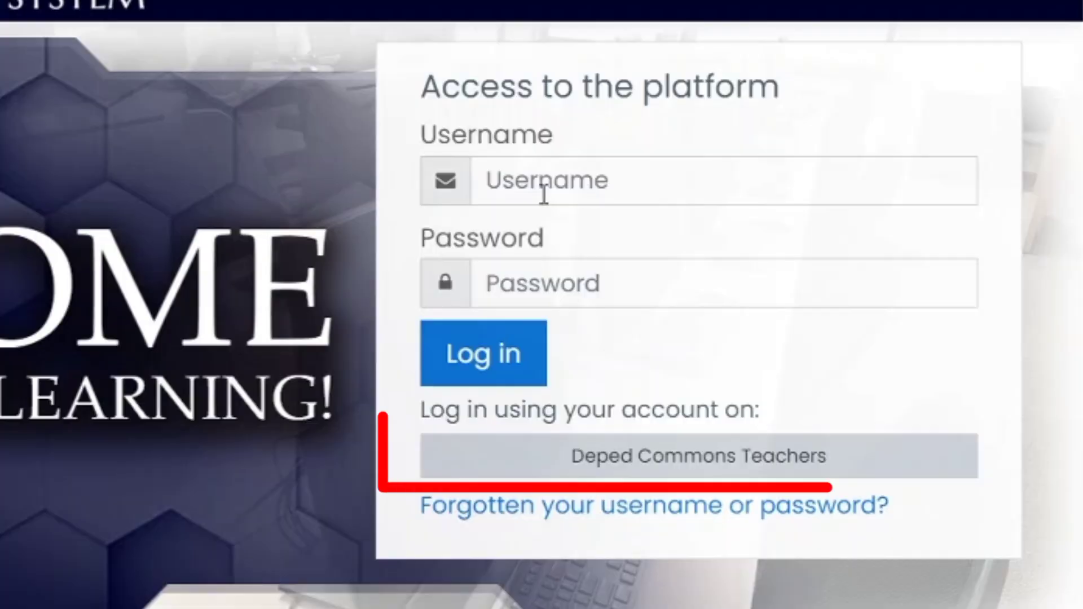
# Log in to the platform with the Deped Commons Teachers account, submitting the Google account password.
pyautogui.click(677, 464)
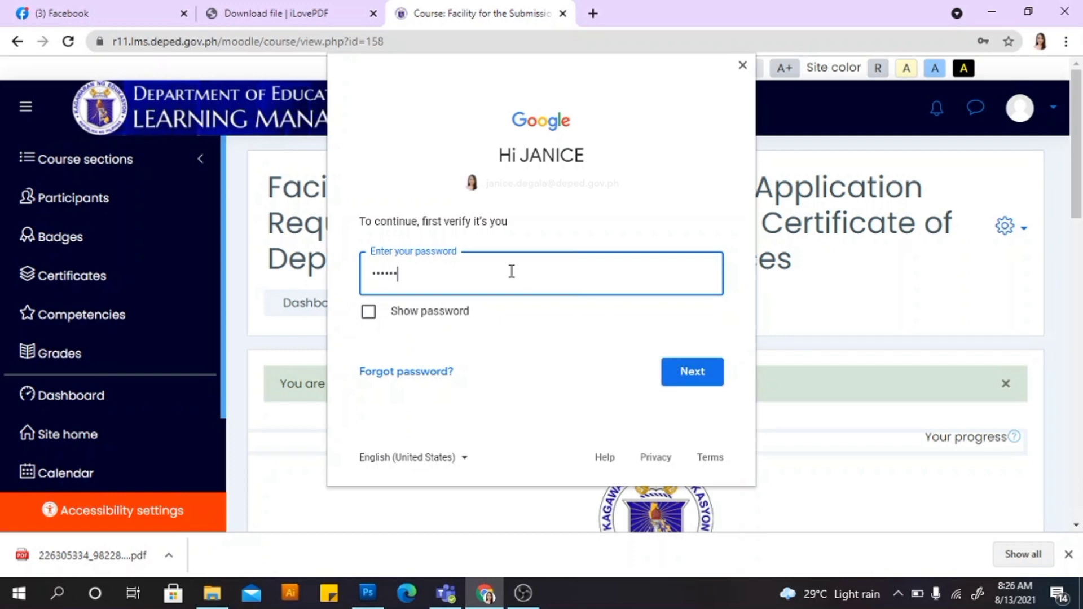
pyautogui.press('Return')
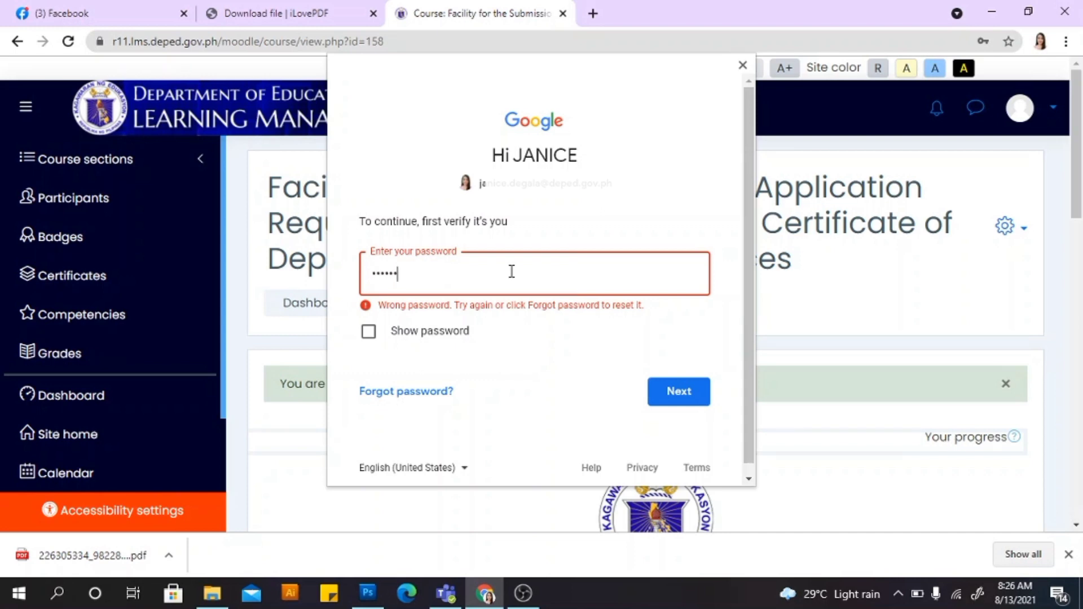
pyautogui.press('Return')
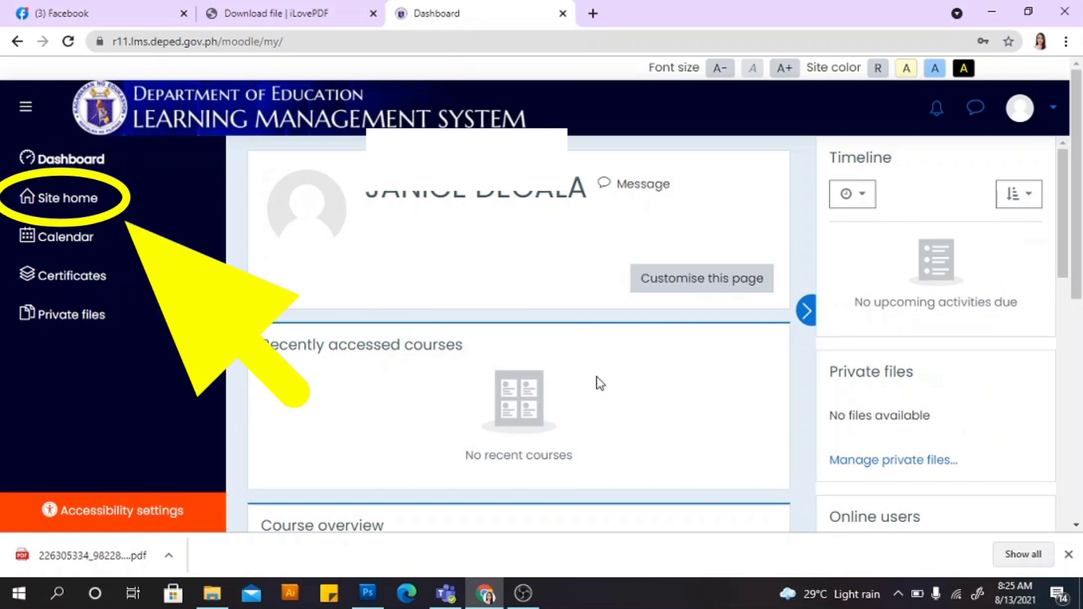
# From the site home, open the Professional Development course for submitting the PNPKI Digital Certificate application requirement.
pyautogui.click(62, 206)
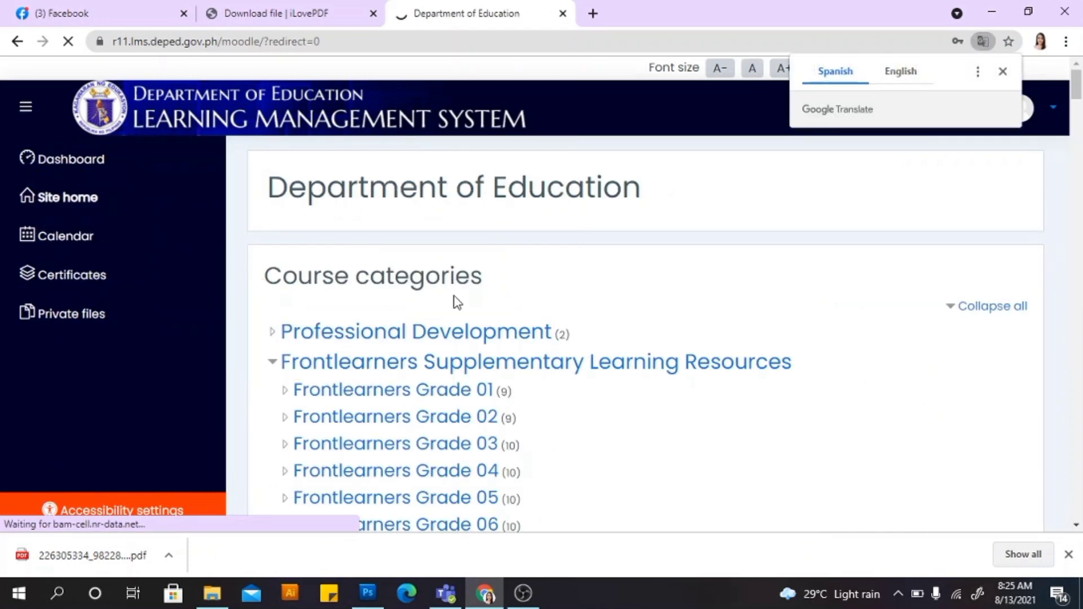
pyautogui.click(453, 334)
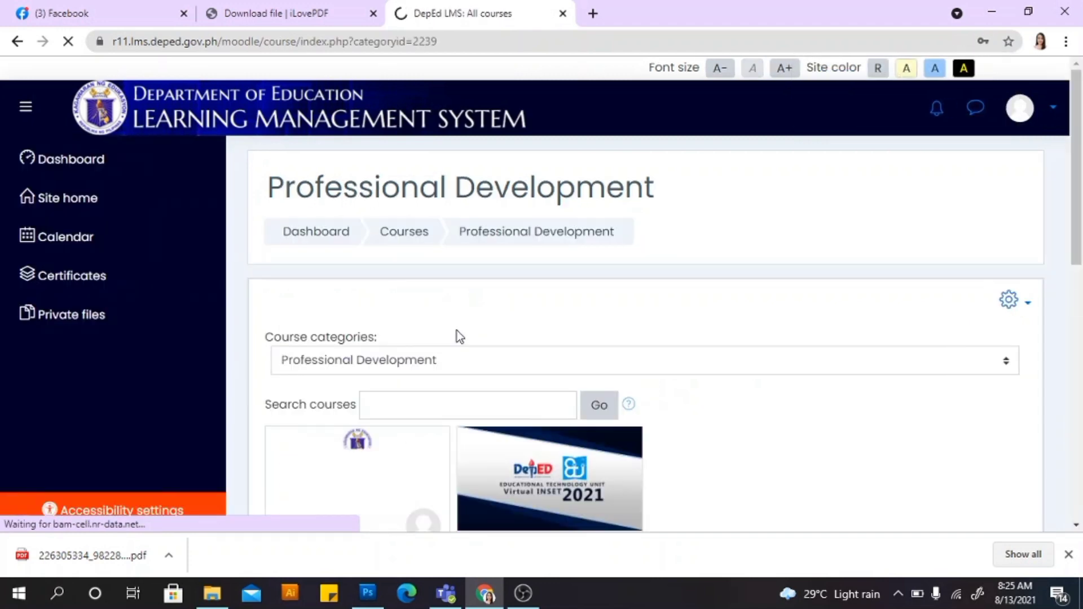
pyautogui.scroll(-3, 490, 315)
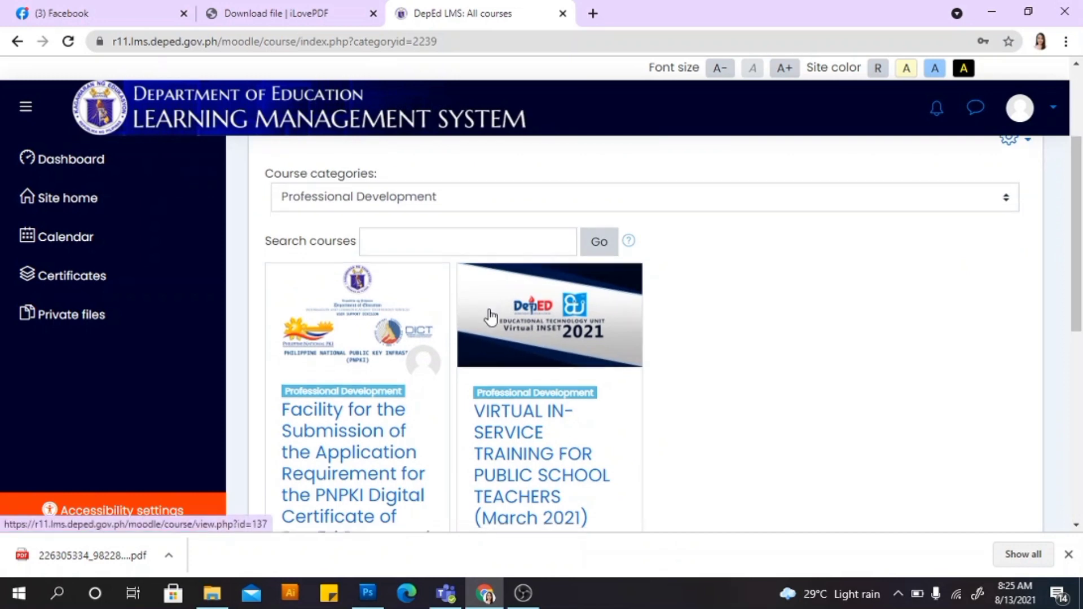
pyautogui.scroll(-1, 490, 315)
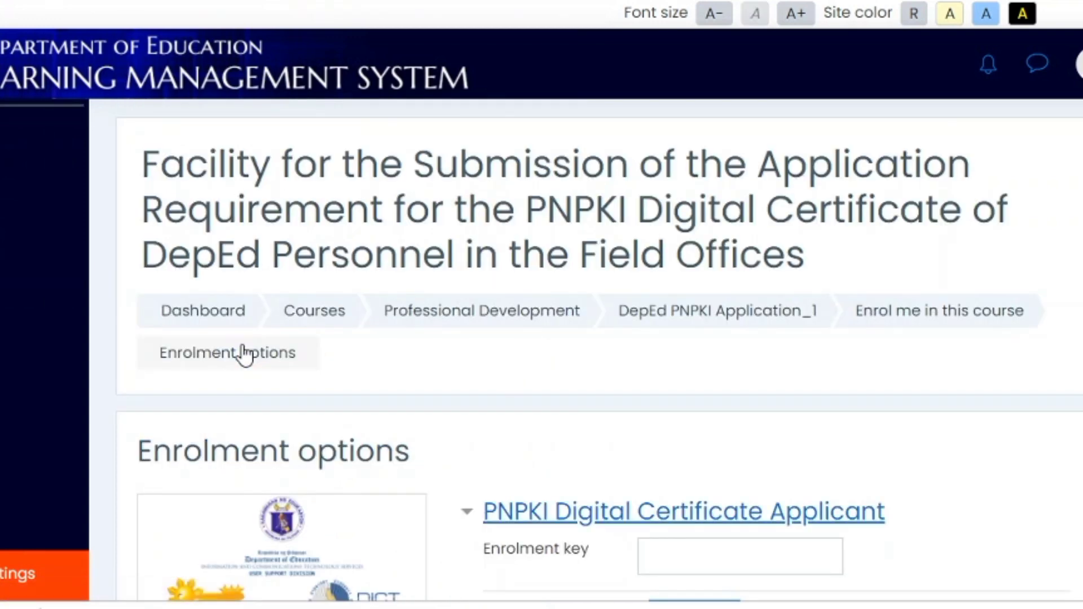
# Enrol in the course as a PNPKI Digital Certificate Applicant using the enrolment key.
pyautogui.scroll(-5, 286, 356)
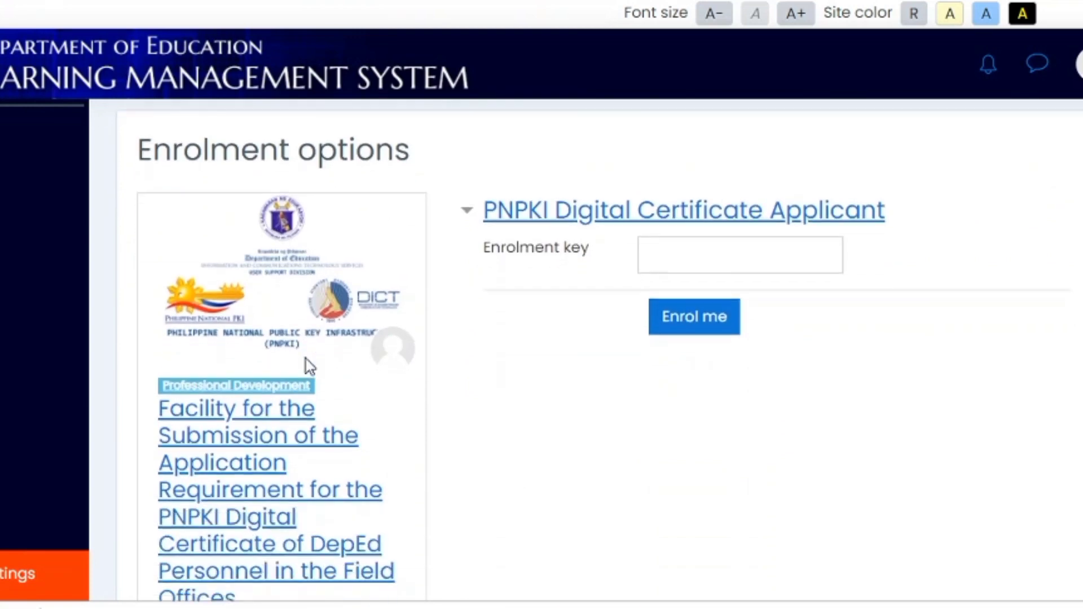
pyautogui.scroll(-5, 305, 359)
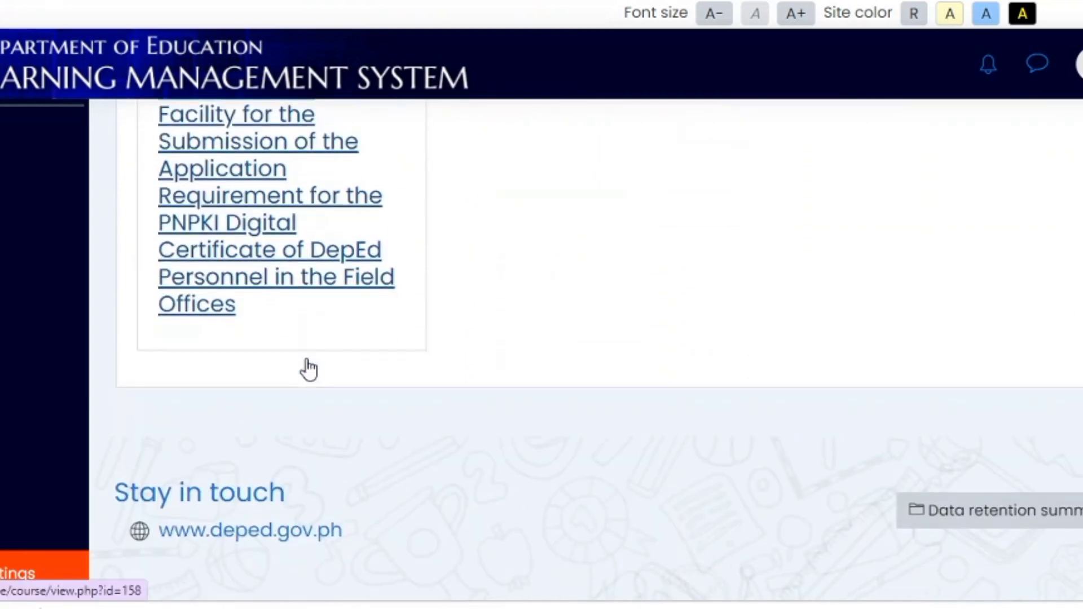
pyautogui.scroll(5, 309, 370)
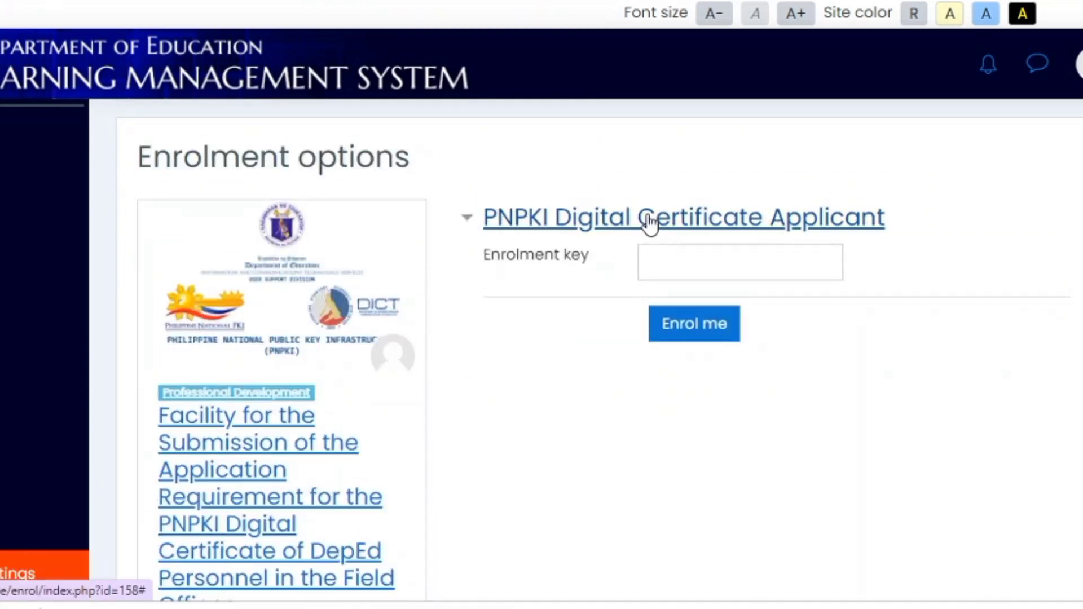
pyautogui.click(670, 265)
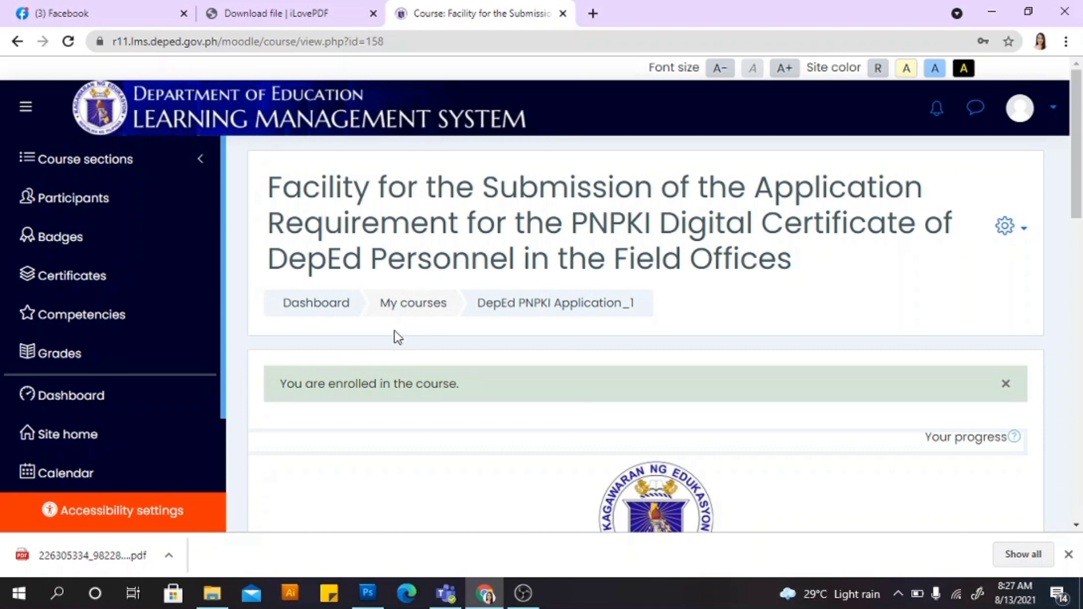
# Open "How to Fill-up your PNPKI Application Form" in the course's General Information section and view its video page.
pyautogui.scroll(-3, 418, 356)
pyautogui.scroll(-5, 591, 322)
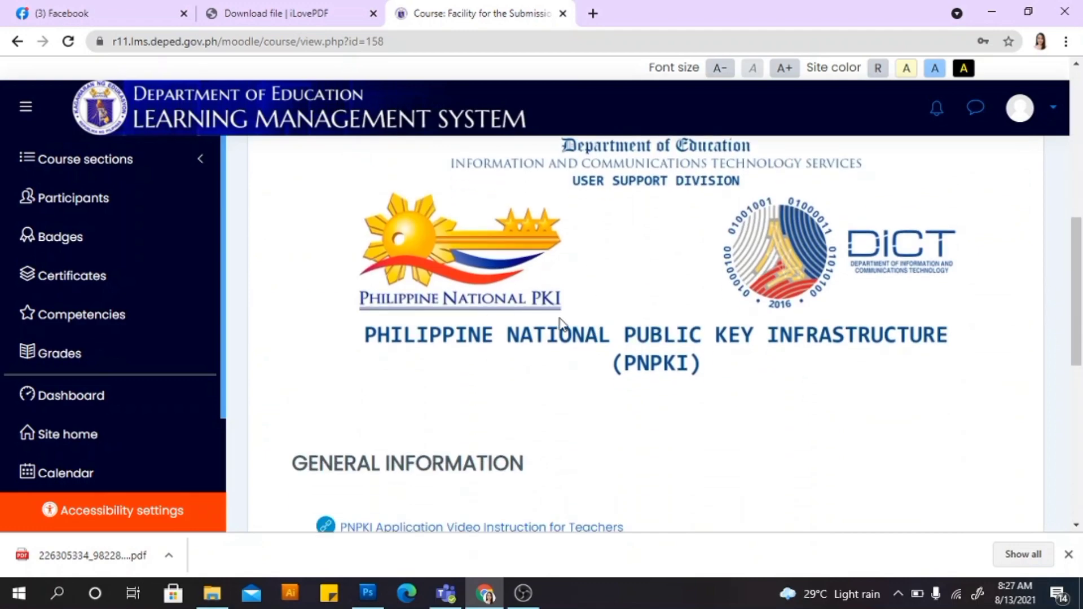
pyautogui.scroll(1, 560, 323)
pyautogui.scroll(-4, 563, 325)
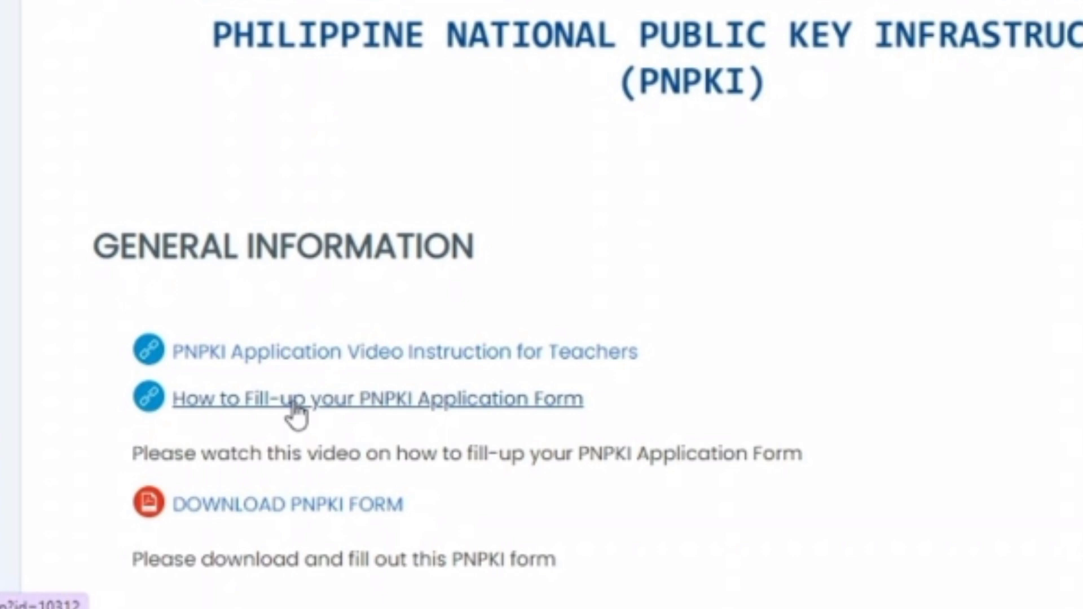
pyautogui.click(292, 402)
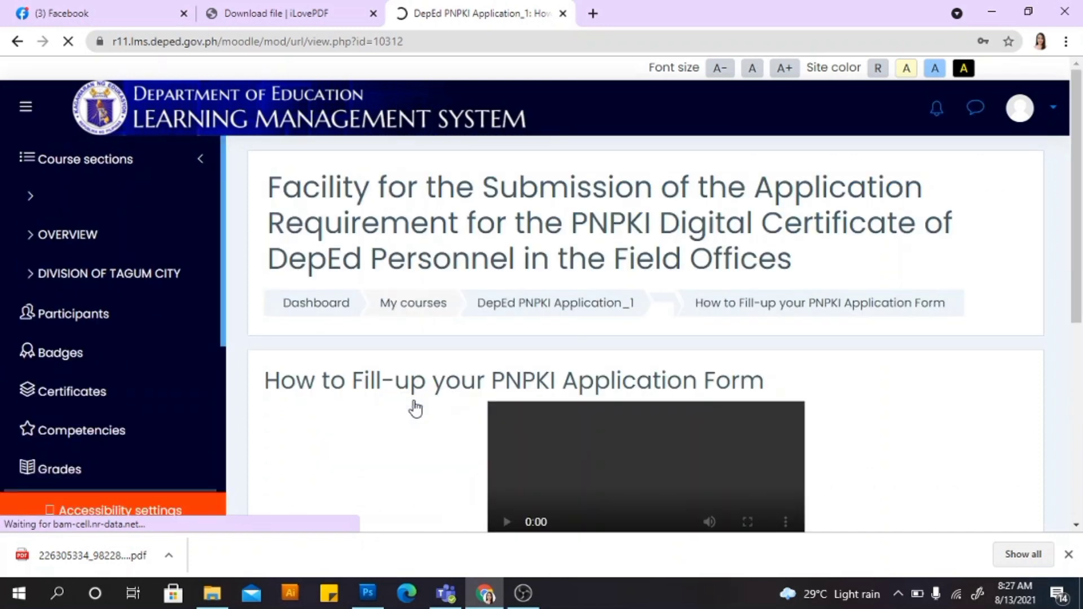
pyautogui.scroll(-5, 599, 350)
pyautogui.scroll(5, 599, 350)
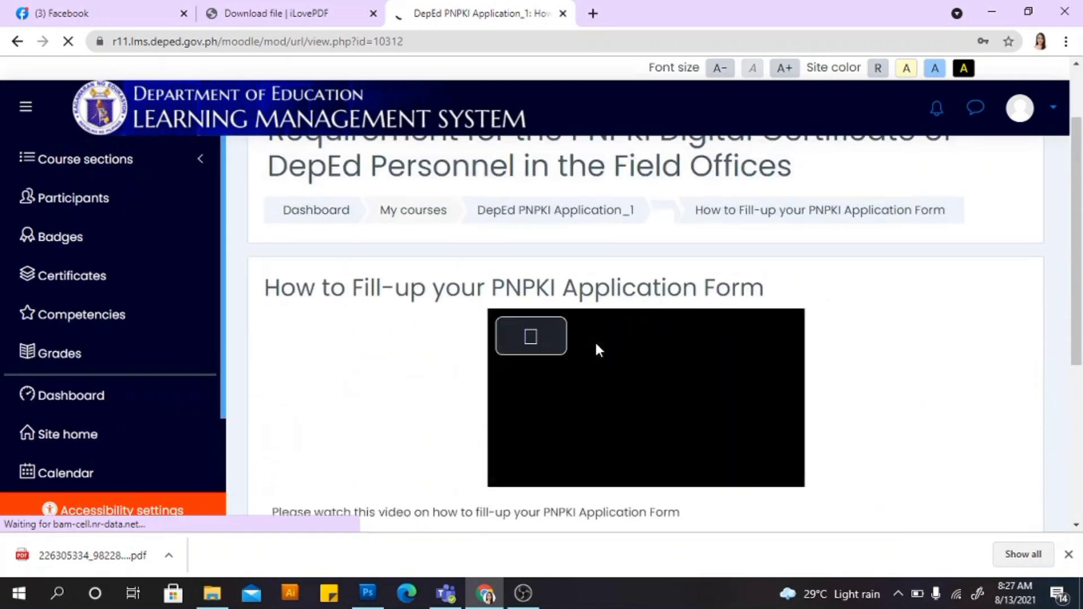
pyautogui.scroll(-5, 599, 351)
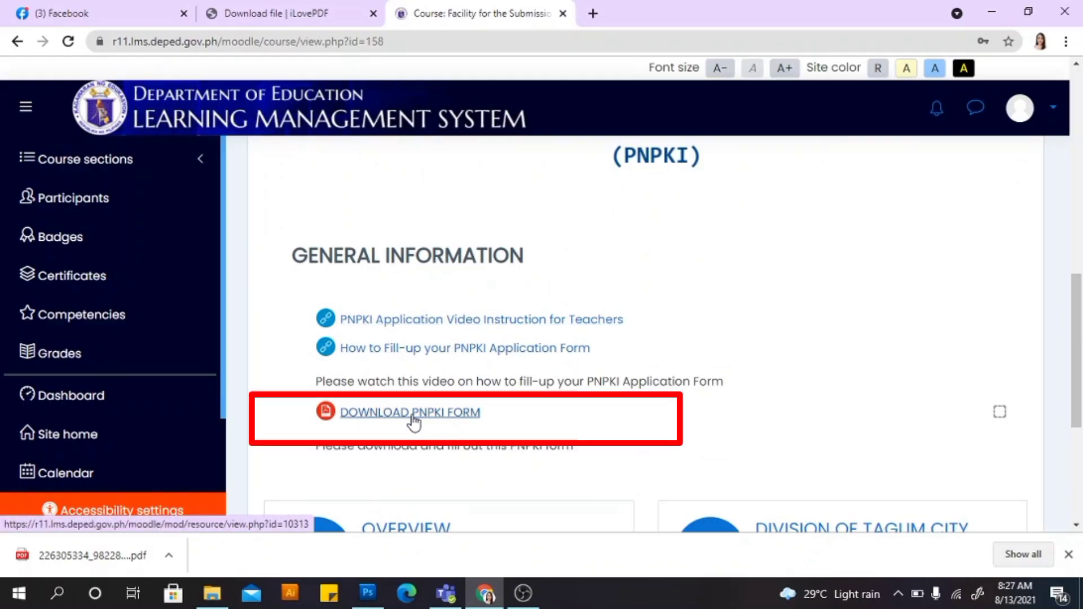
# Download the PNPKI form from the course's General Information section and open the downloaded PDF.
pyautogui.click(413, 414)
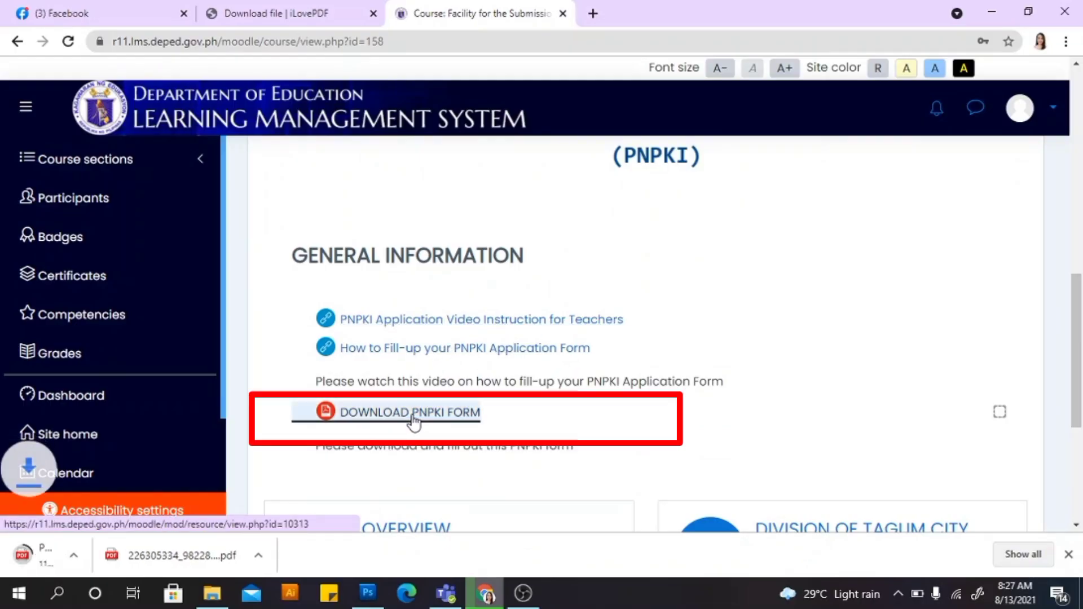
pyautogui.scroll(-3, 412, 418)
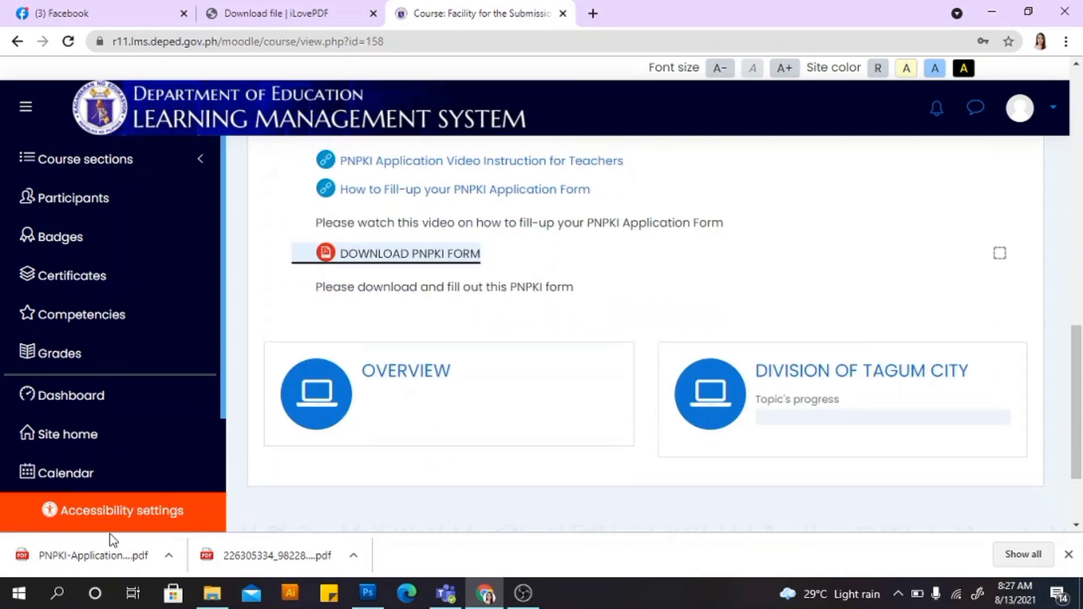
pyautogui.click(95, 556)
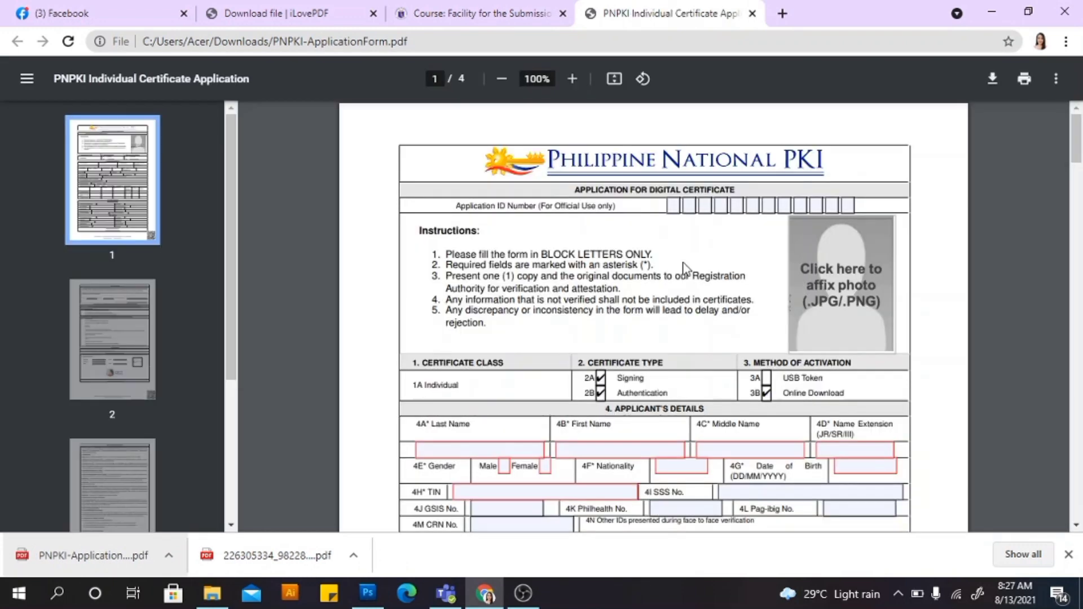
# Look over the form's first page at 150% and save a copy of the PDF.
pyautogui.click(572, 80)
pyautogui.click(572, 80)
pyautogui.click(572, 80)
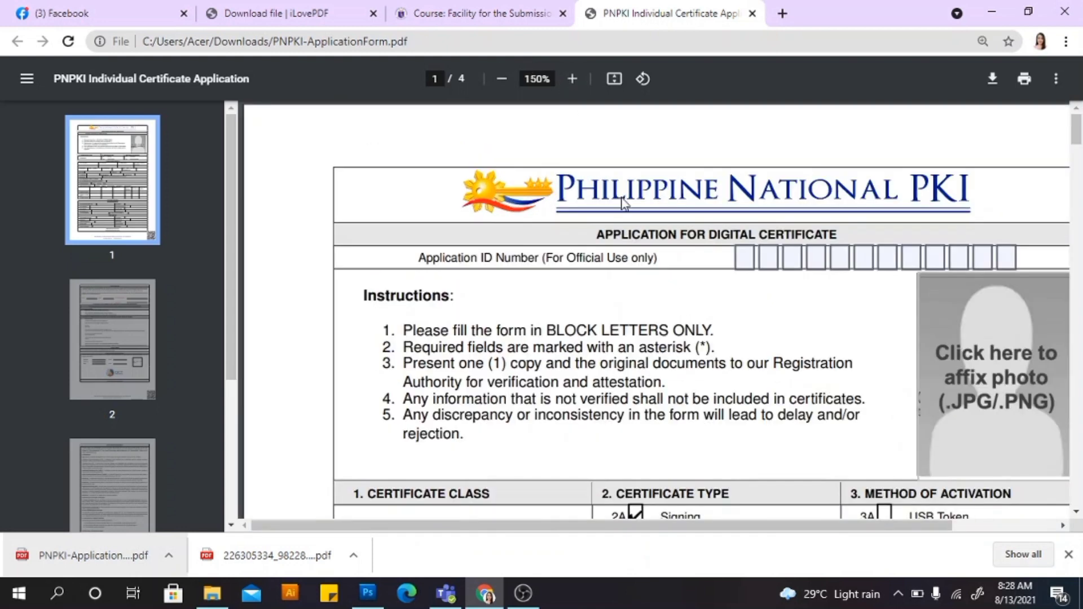
pyautogui.moveTo(520, 528); pyautogui.dragTo(572, 530)
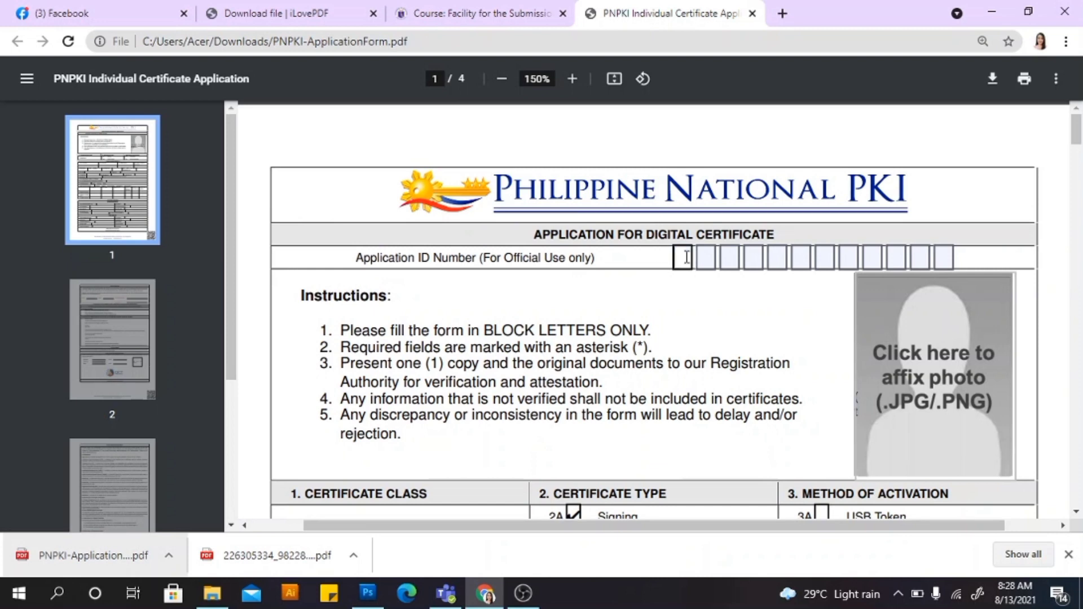
pyautogui.scroll(-3, 684, 257)
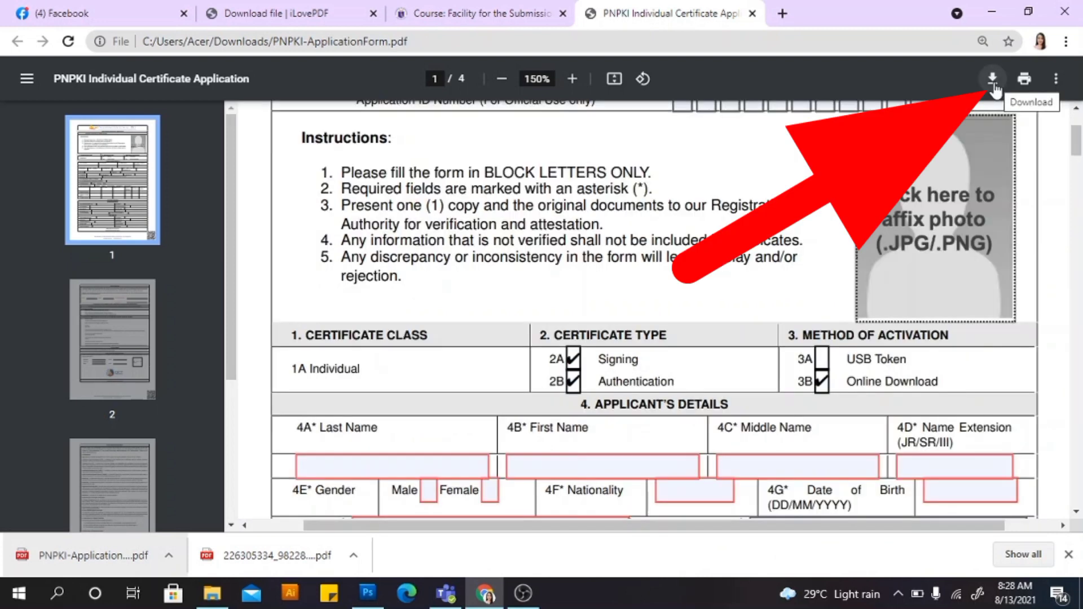
pyautogui.click(995, 88)
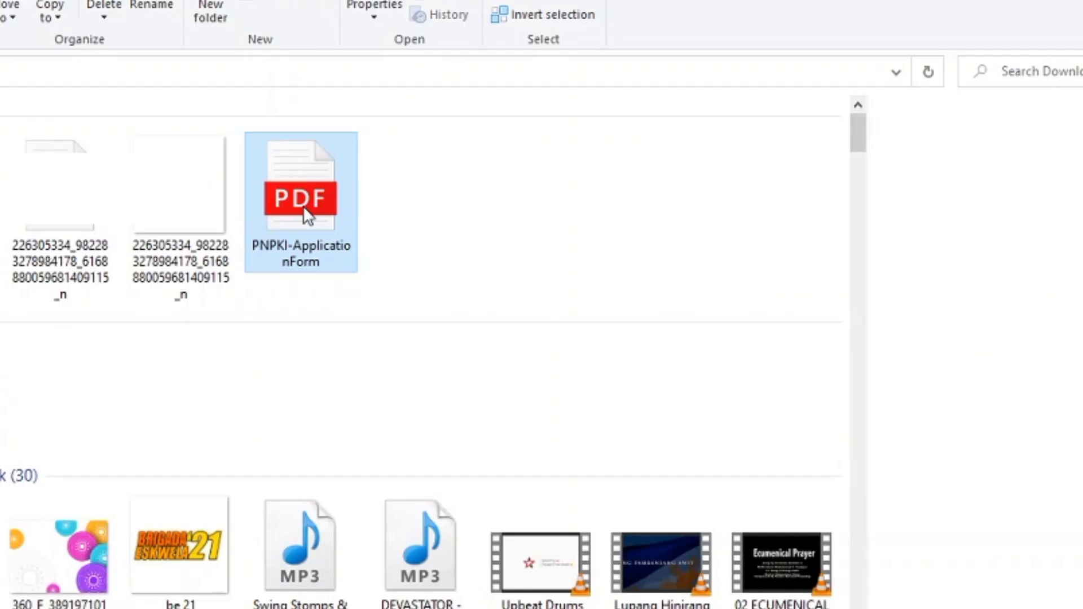
# Open PNPKI-ApplicationForm from the Downloads folder in Adobe Acrobat Reader DC.
pyautogui.rightClick(303, 205)
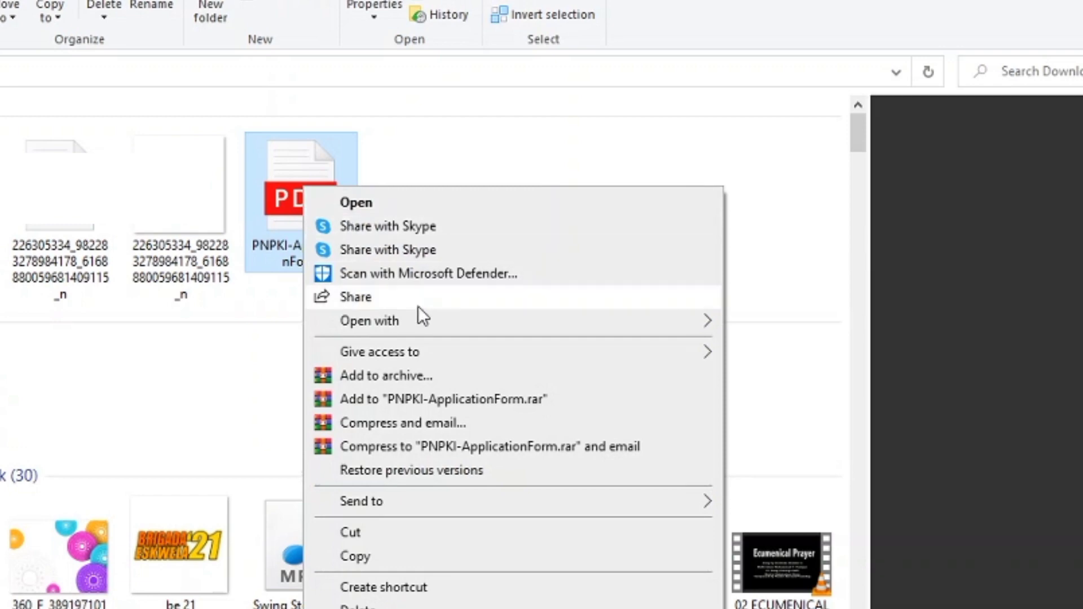
pyautogui.moveTo(685, 321)
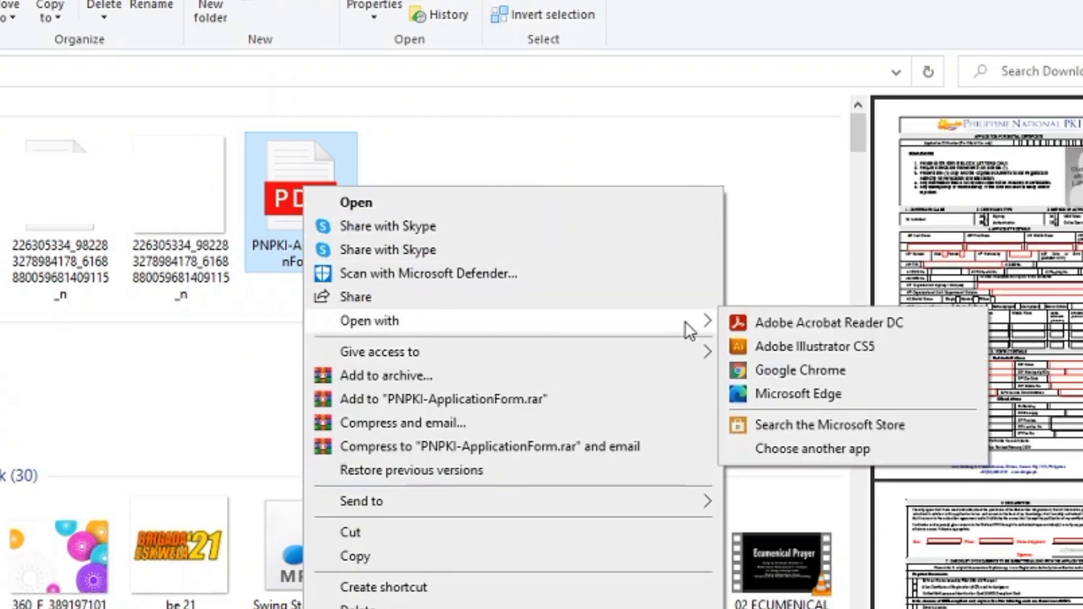
pyautogui.click(786, 328)
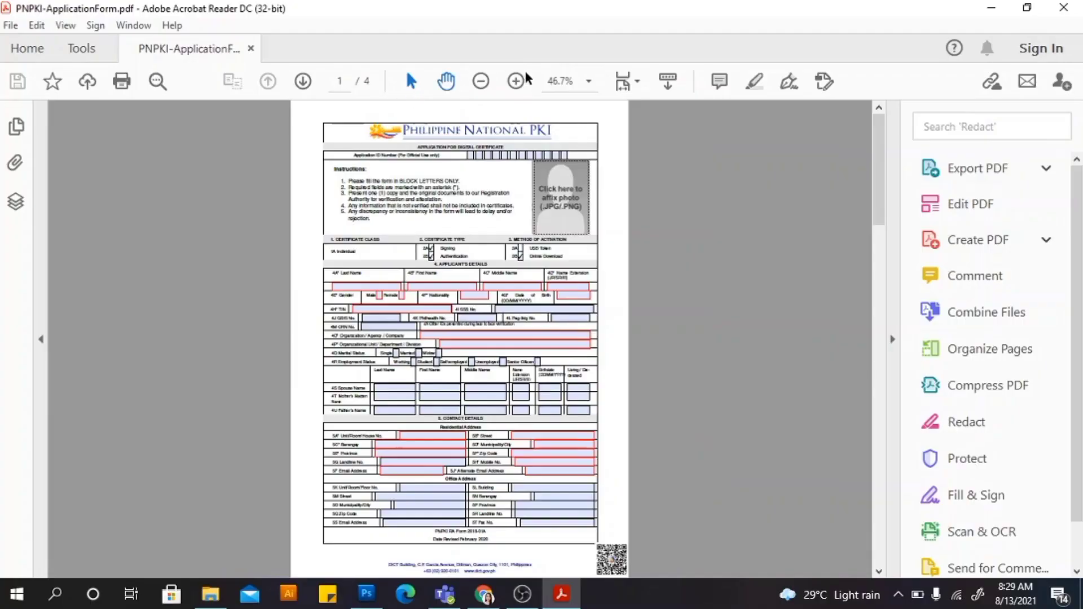
# Affix the applicant's ID photo from Local Disk (D:) in the photo box on the form's first page.
pyautogui.click(515, 80)
pyautogui.click(515, 80)
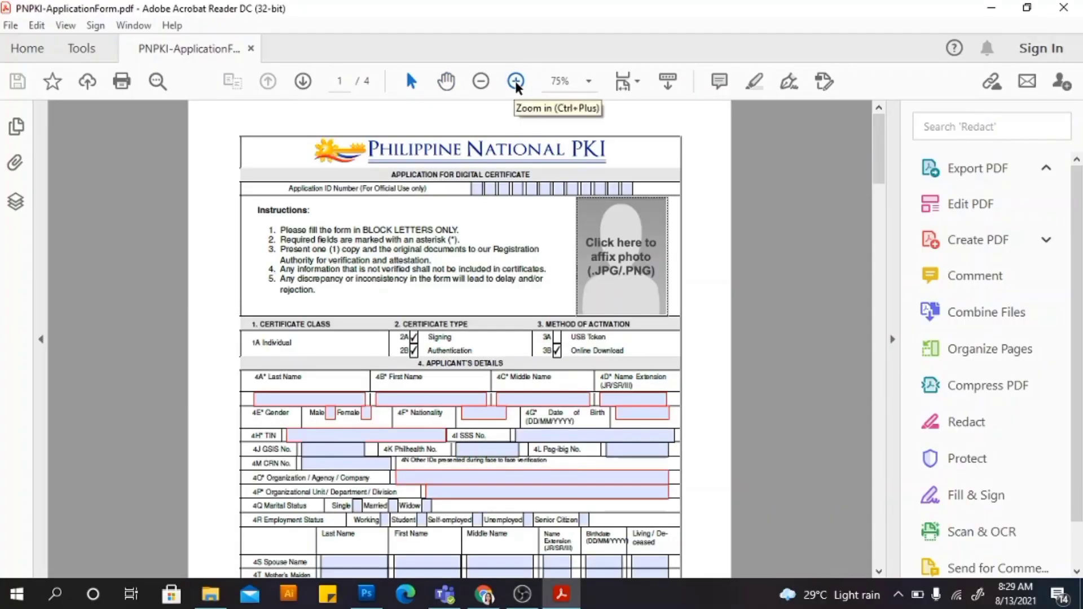
pyautogui.click(515, 81)
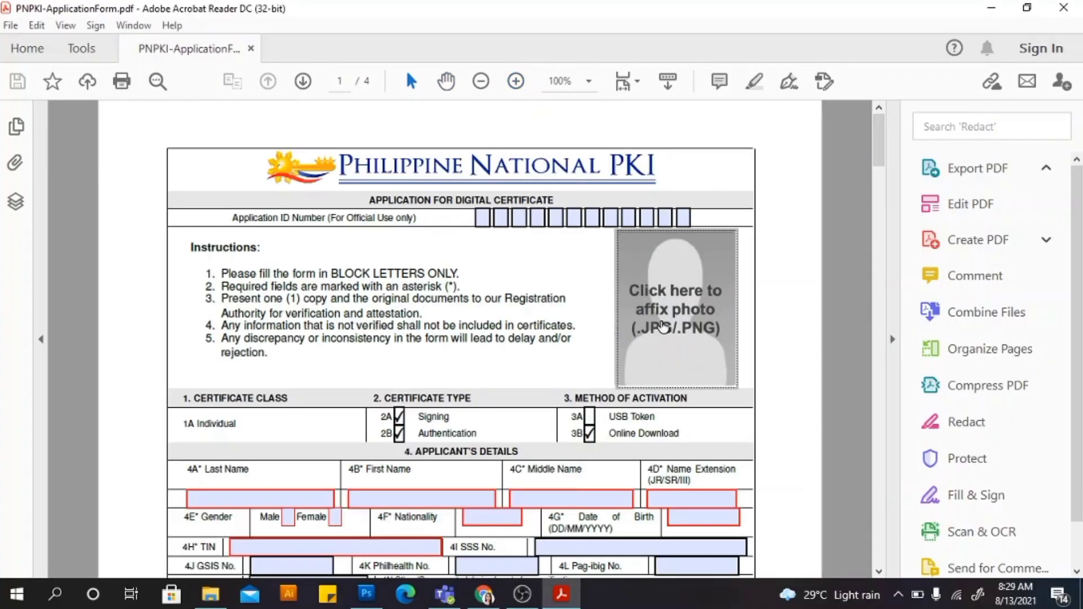
pyautogui.click(666, 329)
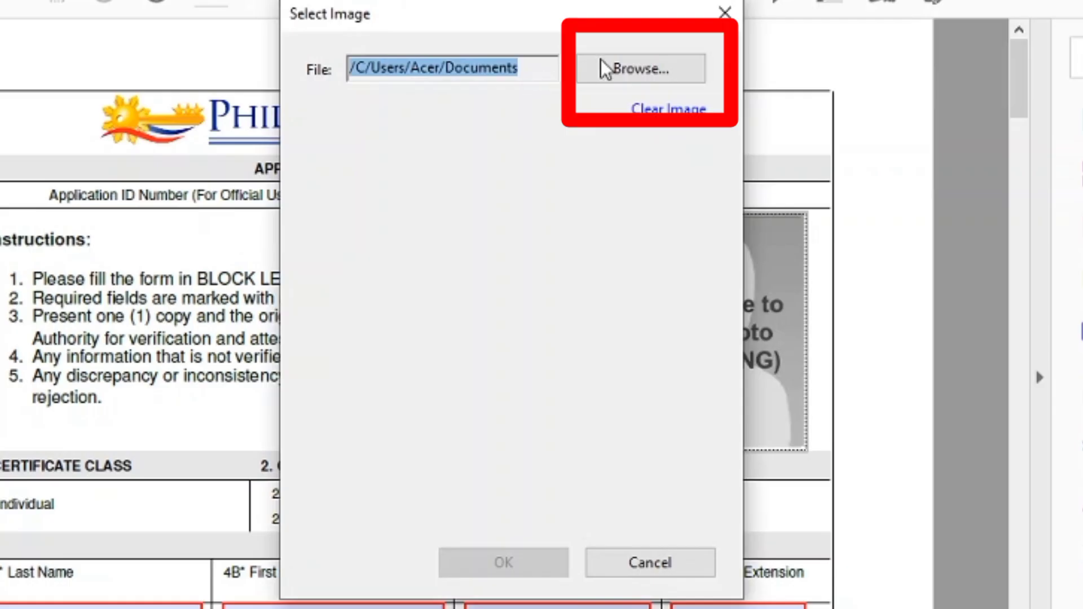
pyautogui.click(605, 69)
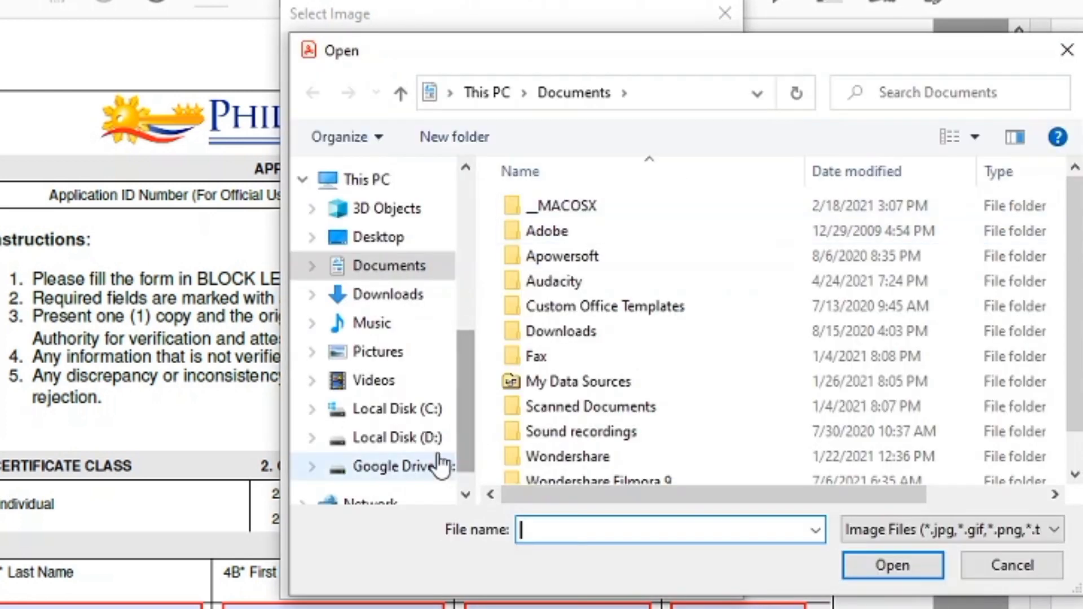
pyautogui.click(450, 439)
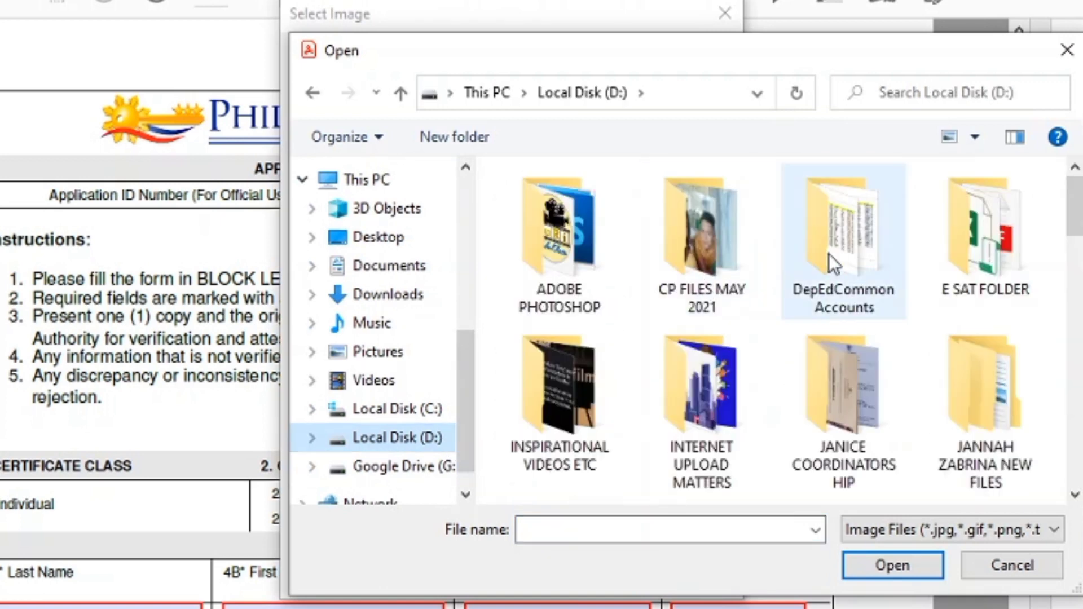
pyautogui.scroll(-2, 825, 316)
pyautogui.scroll(-10, 823, 316)
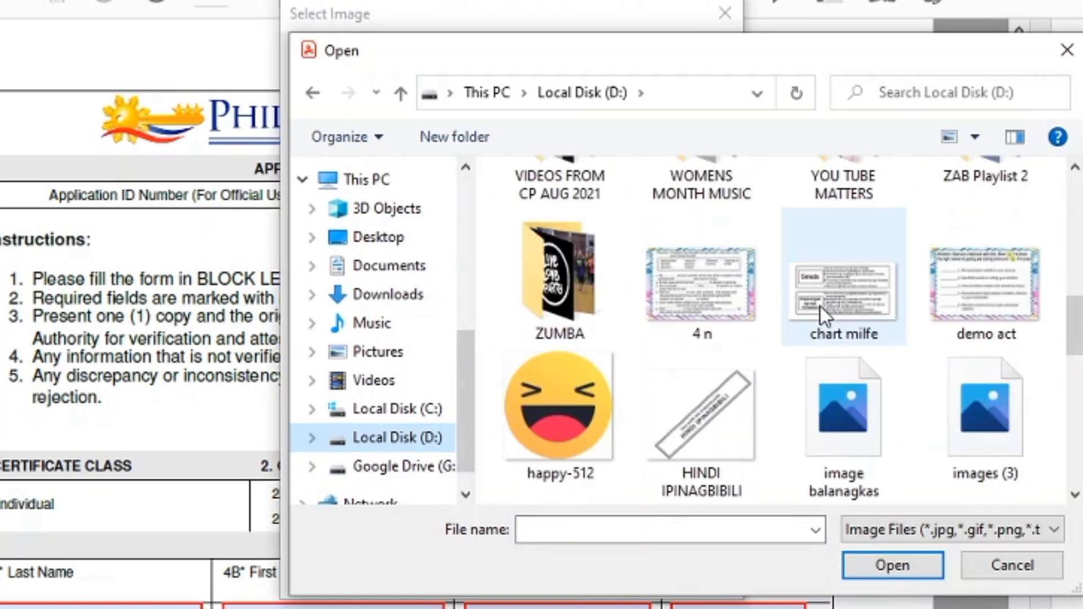
pyautogui.scroll(-3, 819, 316)
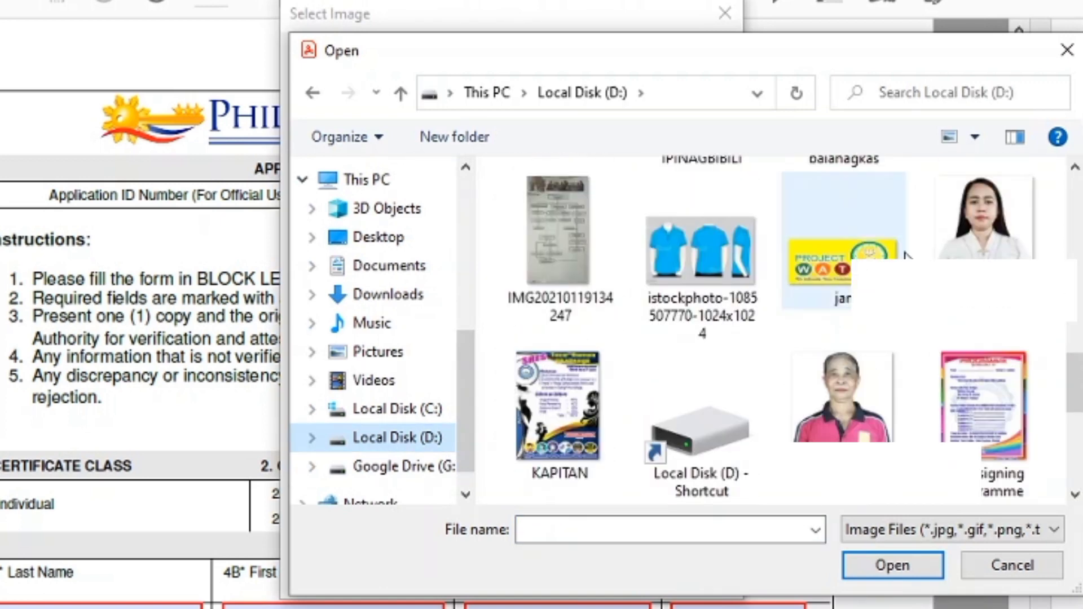
pyautogui.click(985, 218)
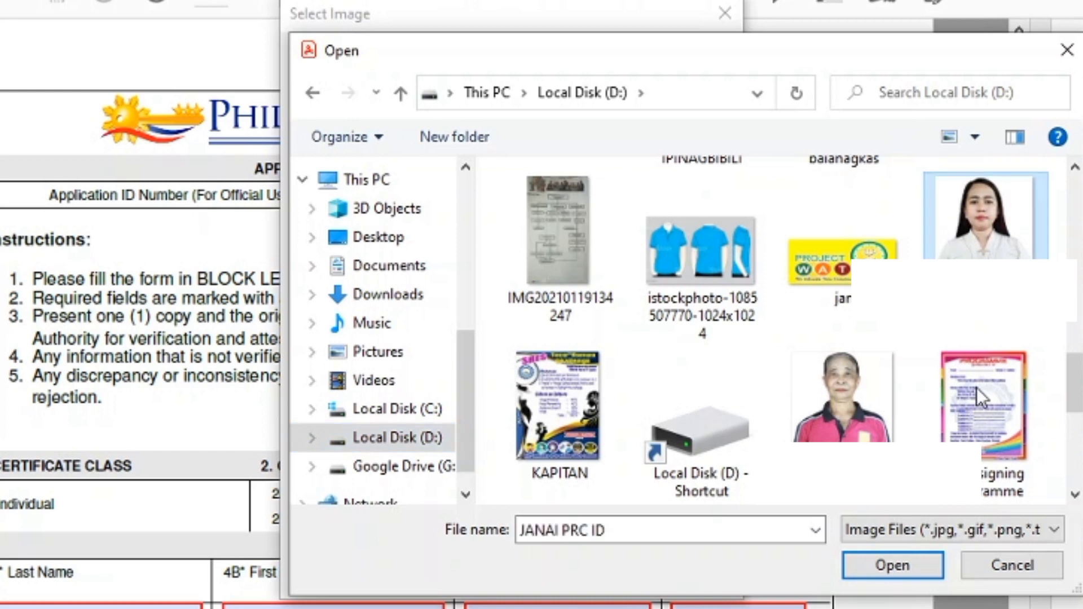
pyautogui.click(903, 564)
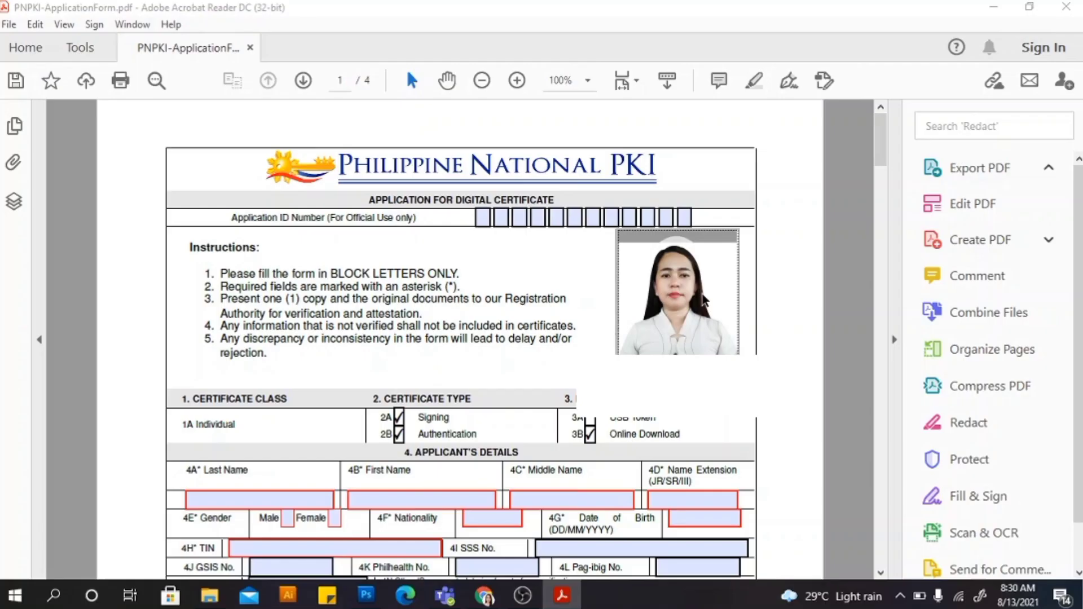
# Enter the applicant's name, starting with the last name, in the Applicant's Details section of the form's first page.
pyautogui.click(705, 300)
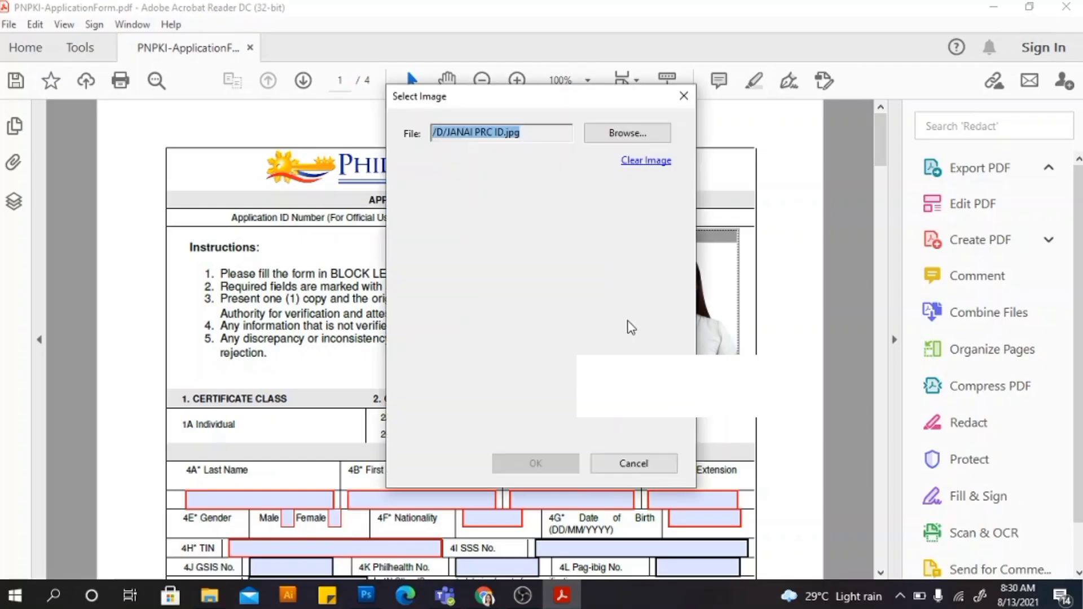
pyautogui.press('Escape')
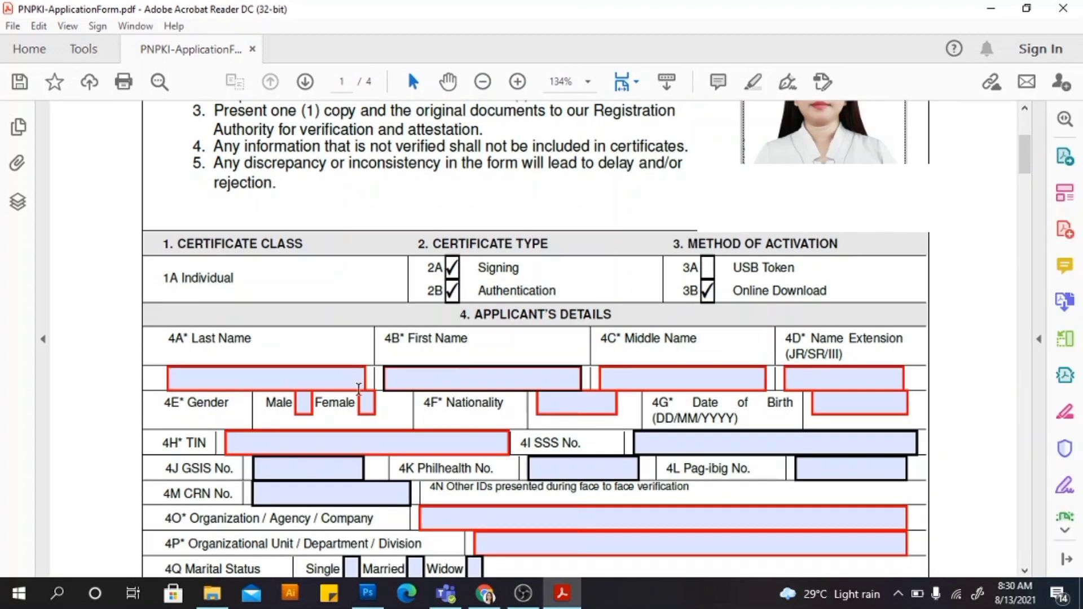
pyautogui.click(267, 378)
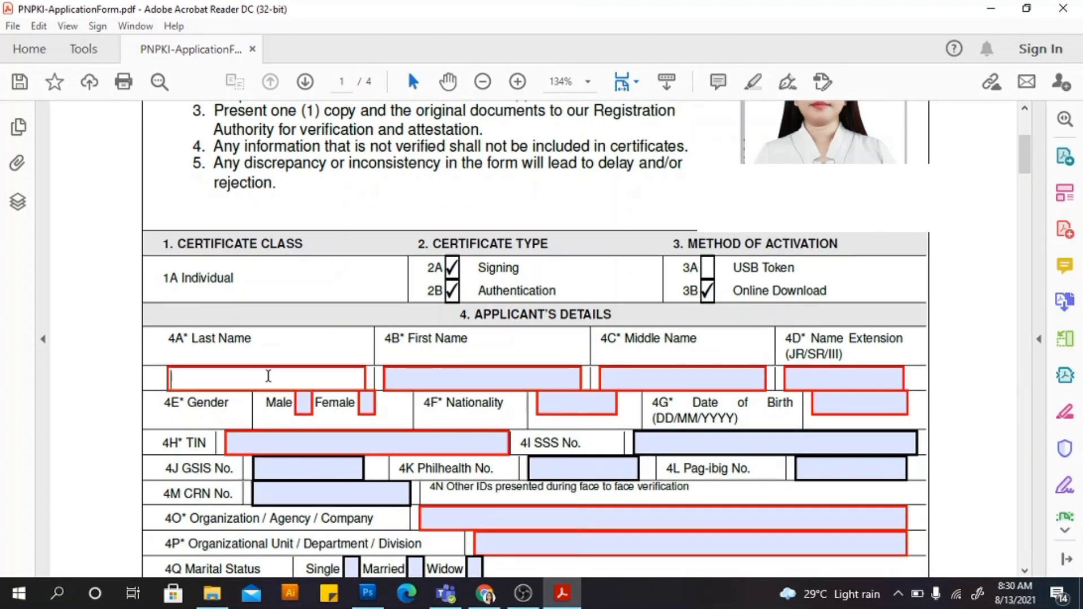
pyautogui.write('DEGA')
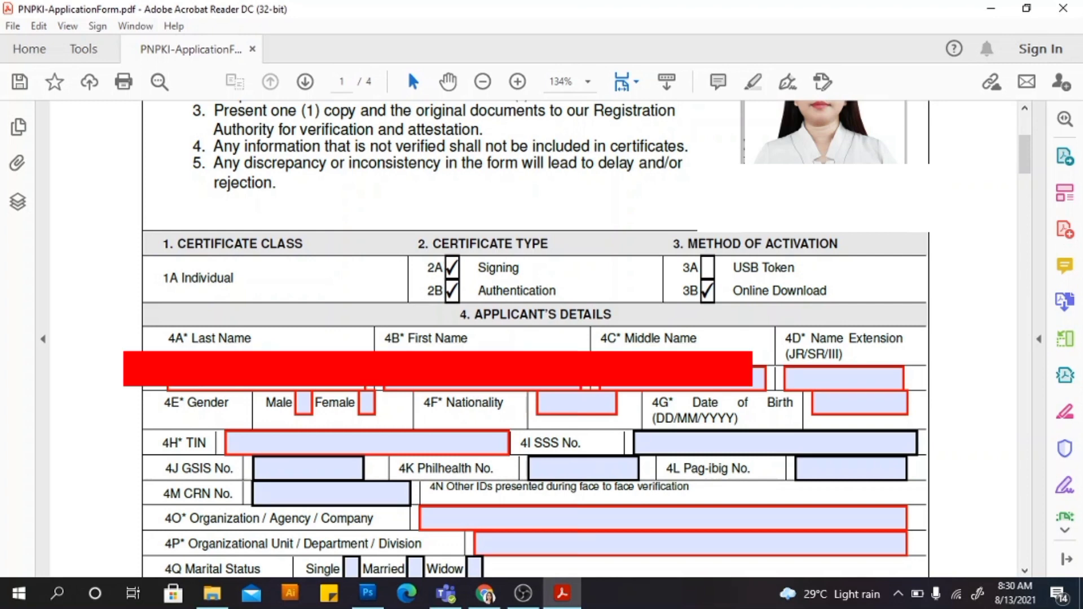
pyautogui.press('Tab')
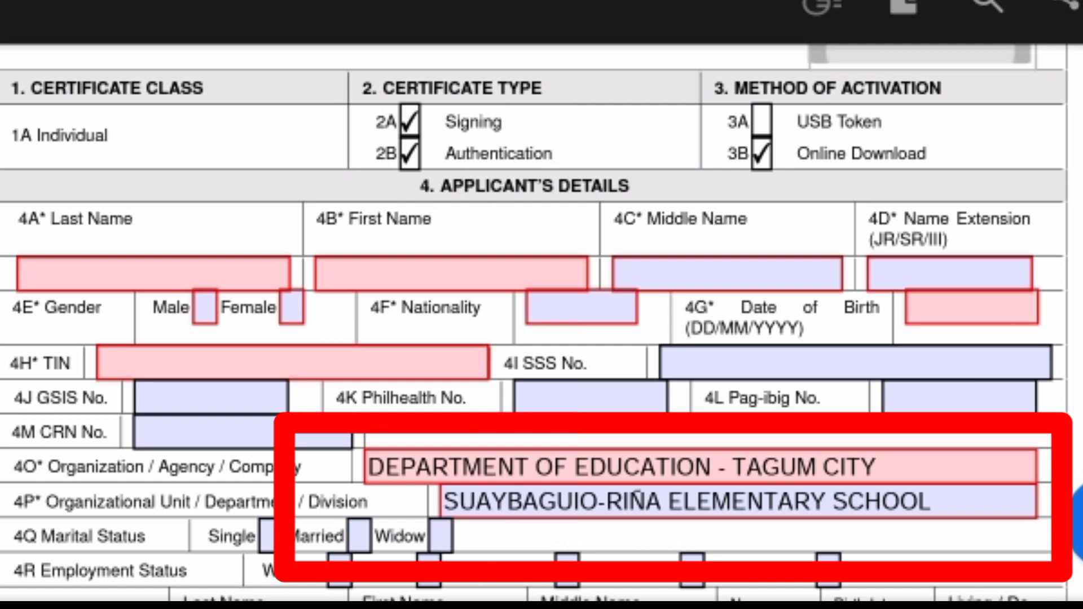
# Affix the applicant's e-signature image on the Signature line of the Declaration section.
pyautogui.scroll(-5, 542, 339)
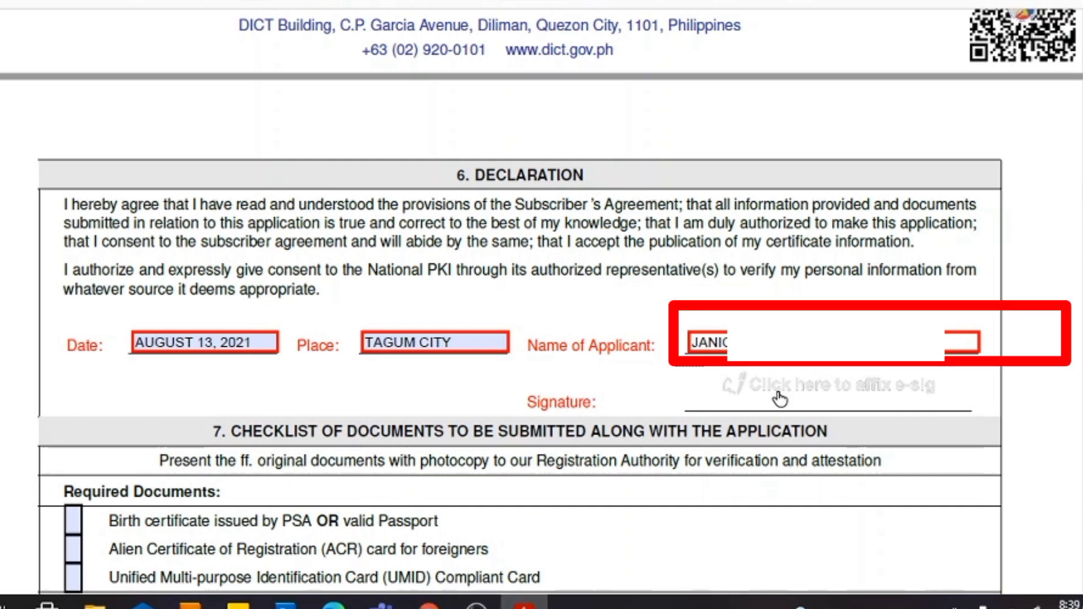
pyautogui.click(781, 399)
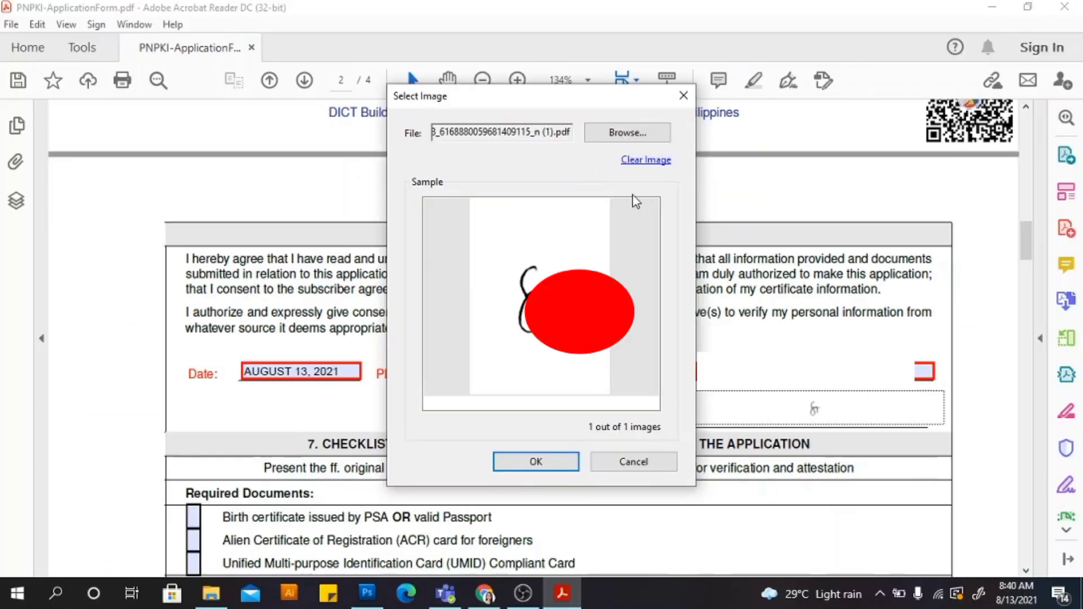
pyautogui.click(538, 463)
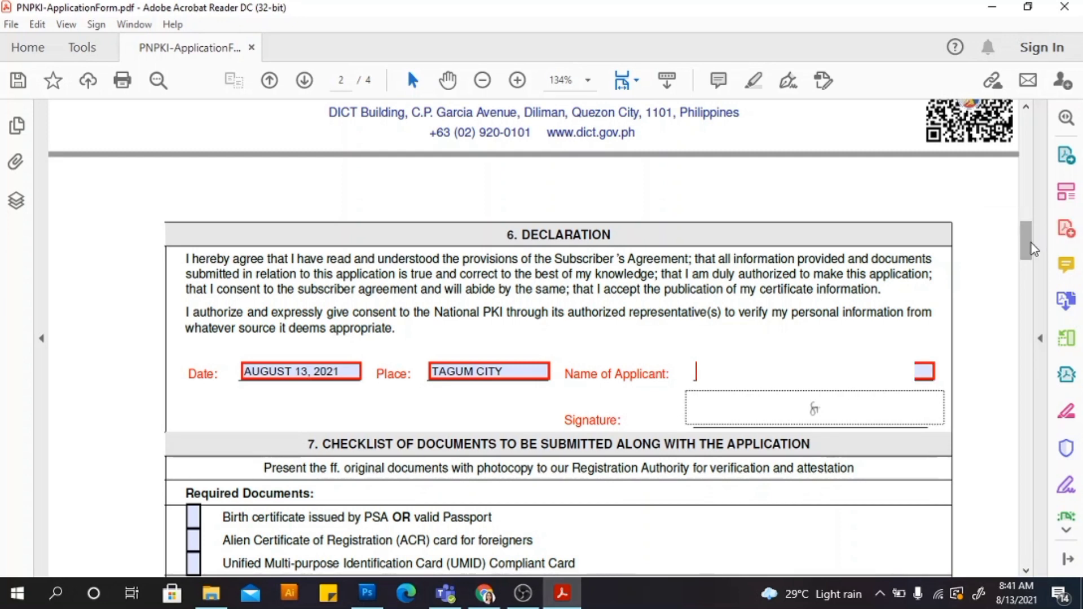
# Start saving the completed form as an Adobe PDF in the Downloads folder, with its file name ready for editing.
pyautogui.moveTo(1031, 255); pyautogui.dragTo(1026, 544)
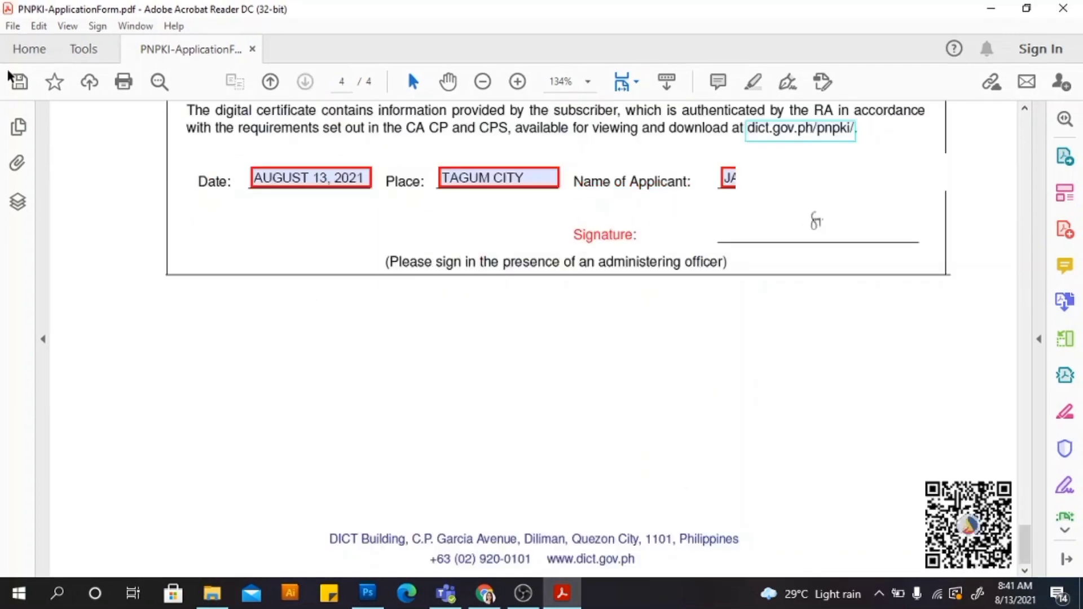
pyautogui.click(11, 29)
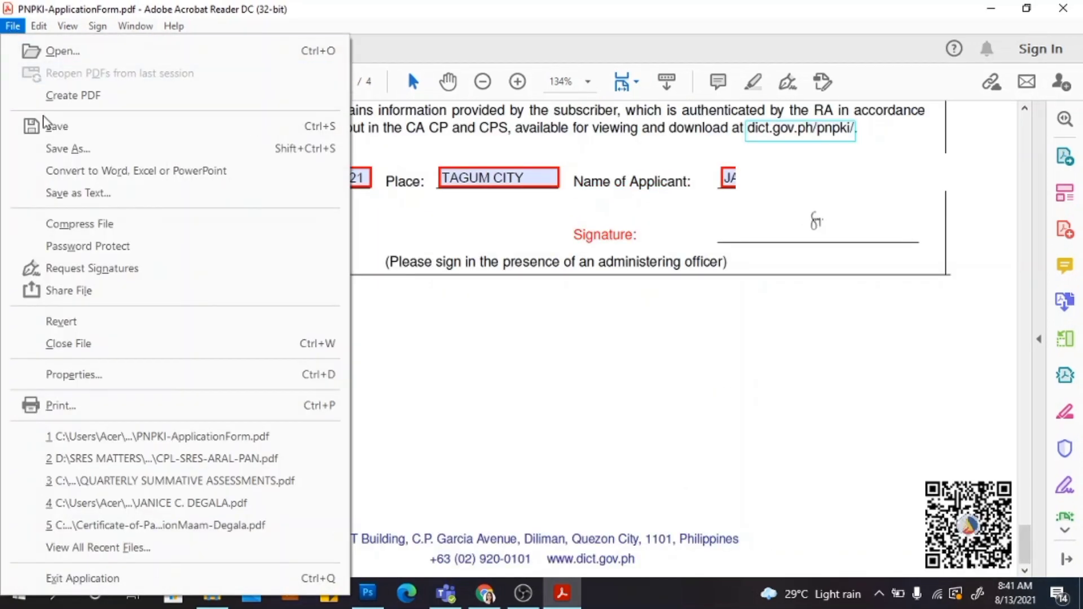
pyautogui.click(79, 150)
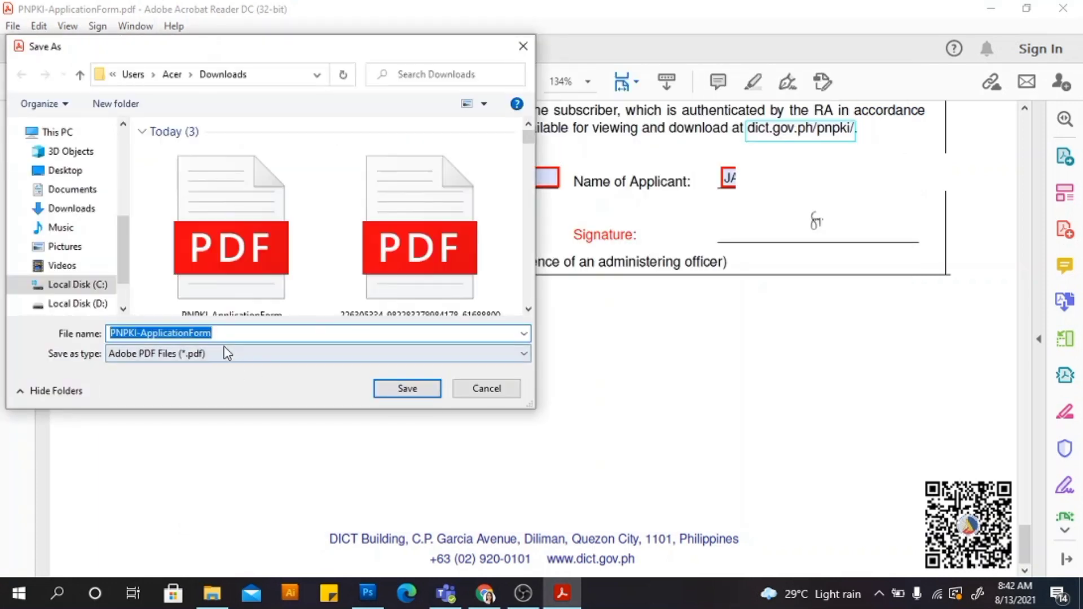
pyautogui.click(231, 336)
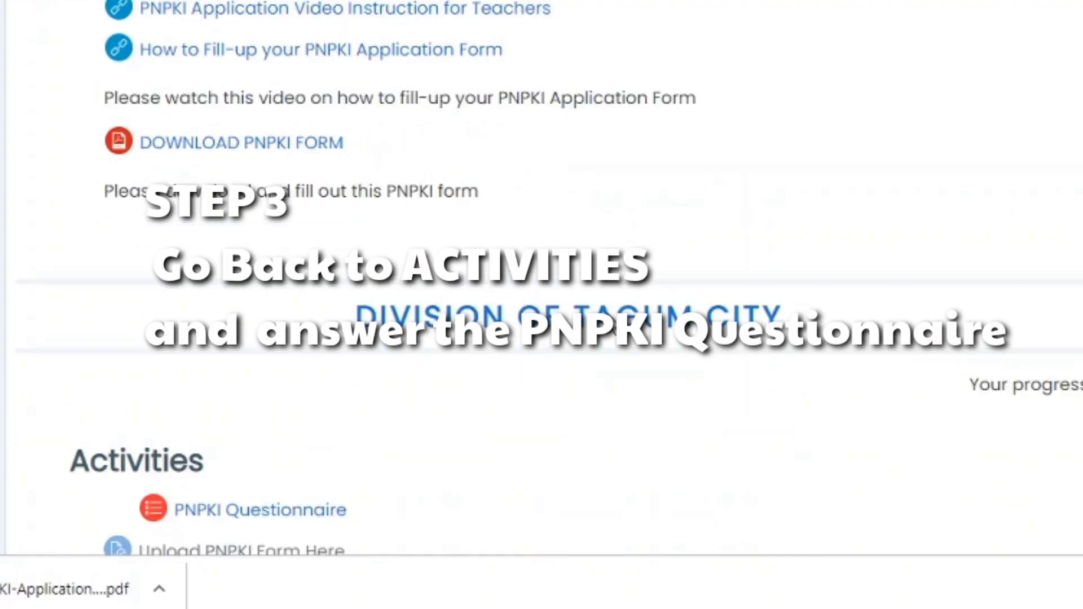
# Switch to the course in Chrome, open the PNPKI Questionnaire from the Division of Tagum City activities and start the quiz attempt.
pyautogui.scroll(-1, 562, 412)
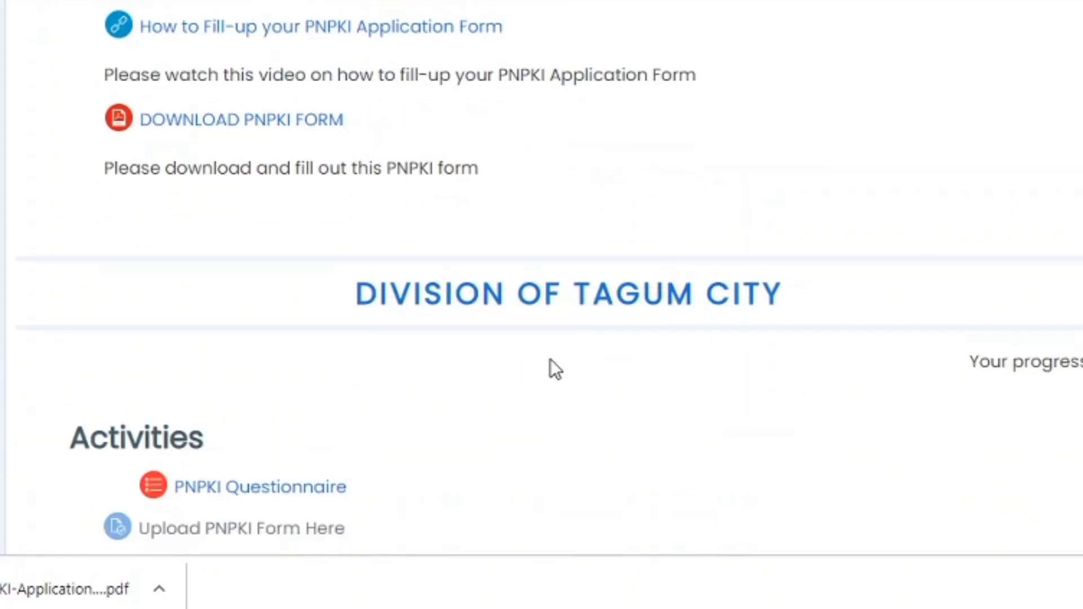
pyautogui.scroll(-2, 423, 471)
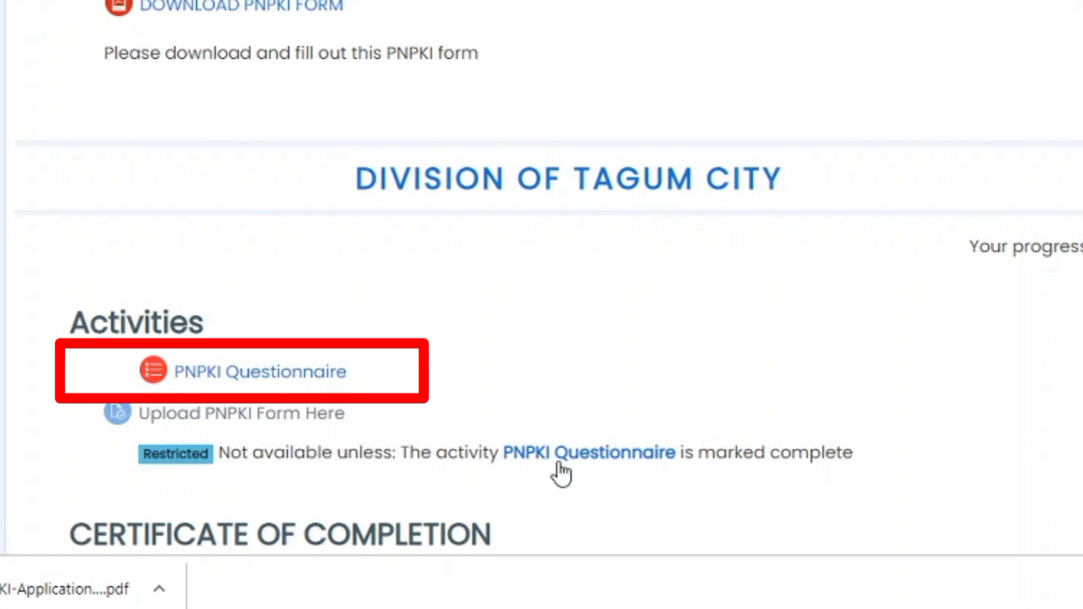
pyautogui.scroll(-2, 435, 443)
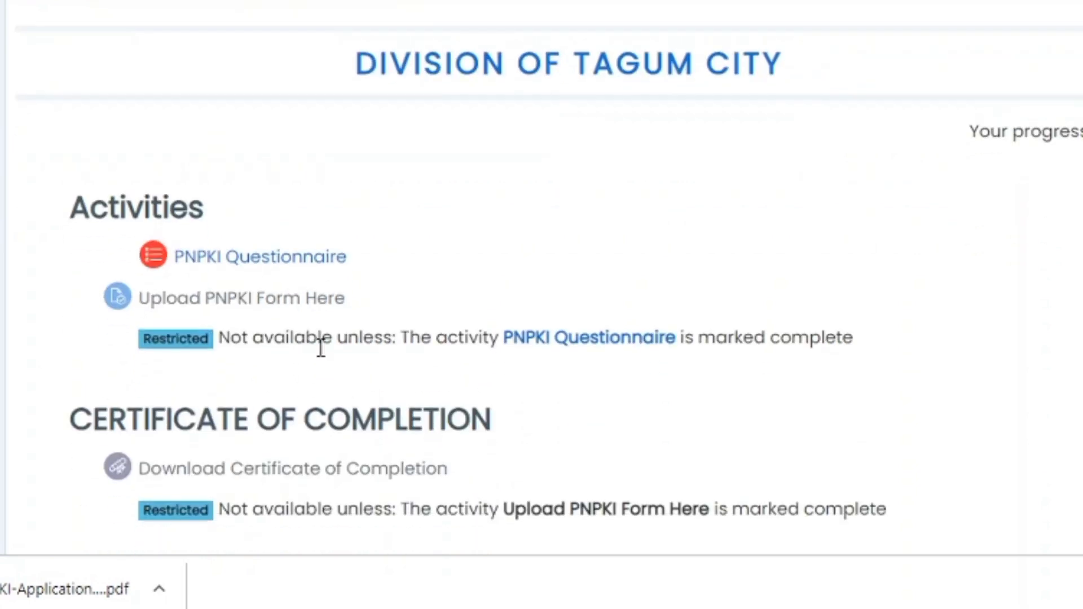
pyautogui.click(252, 257)
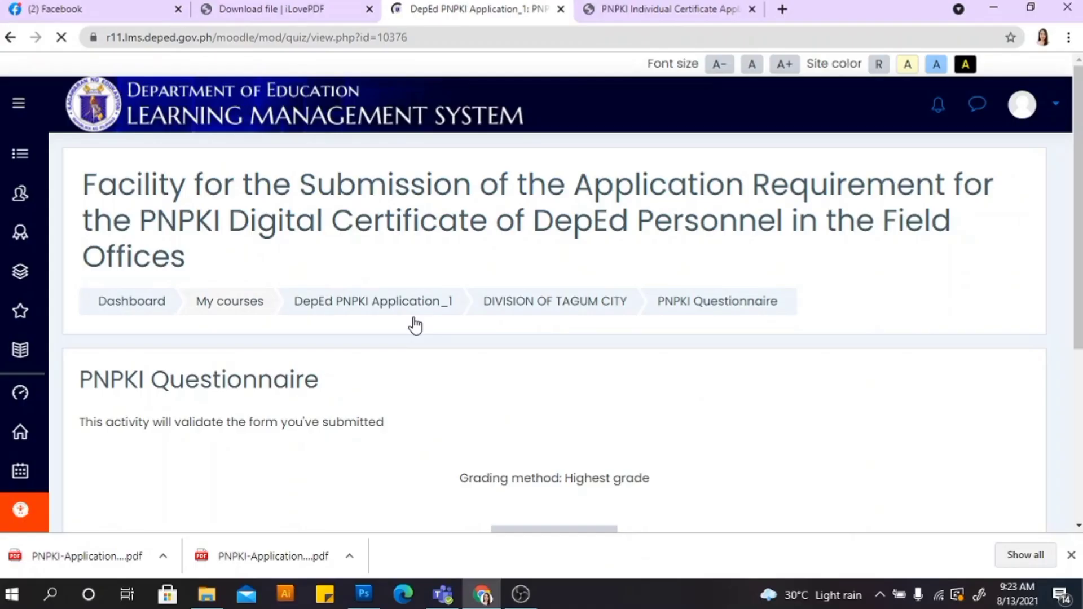
pyautogui.scroll(-3, 487, 444)
pyautogui.scroll(-1, 485, 440)
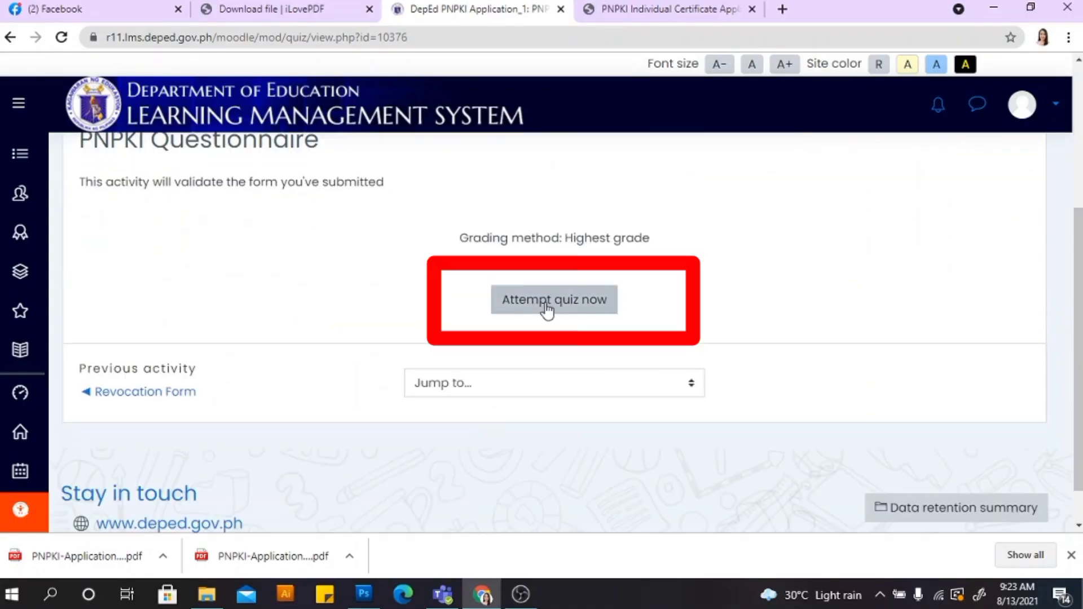
pyautogui.click(543, 307)
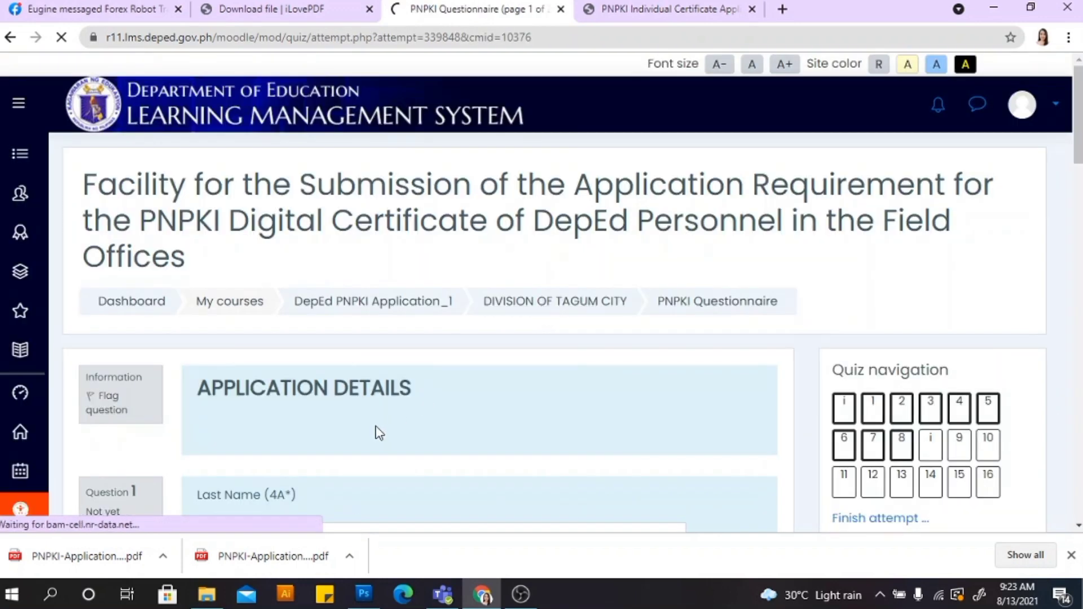
# Answer the Application Details questions on the questionnaire's first page, starting with the applicant's last name.
pyautogui.scroll(-4, 375, 433)
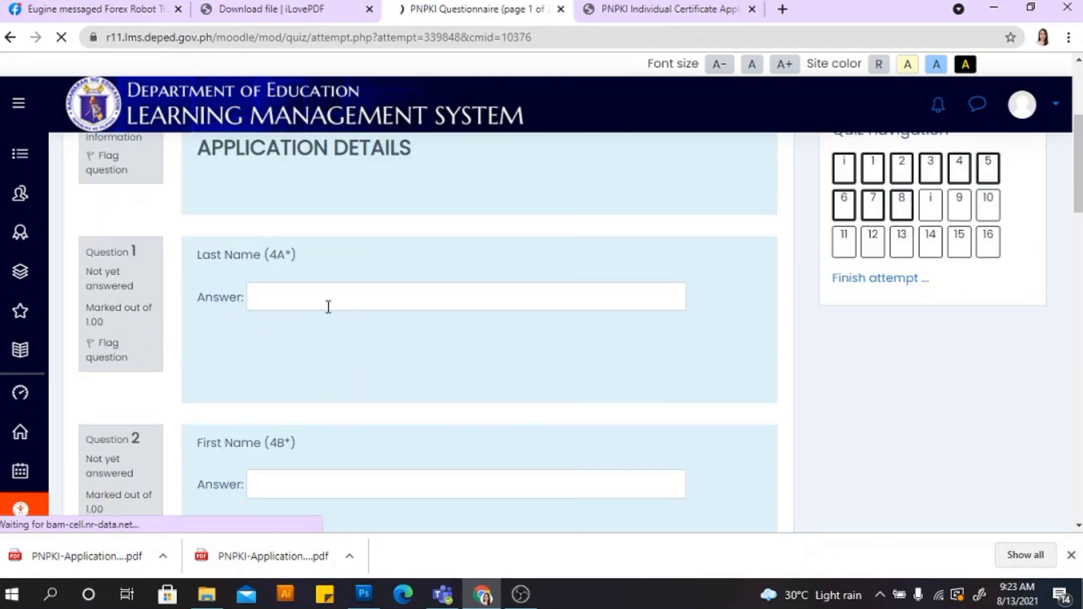
pyautogui.click(331, 299)
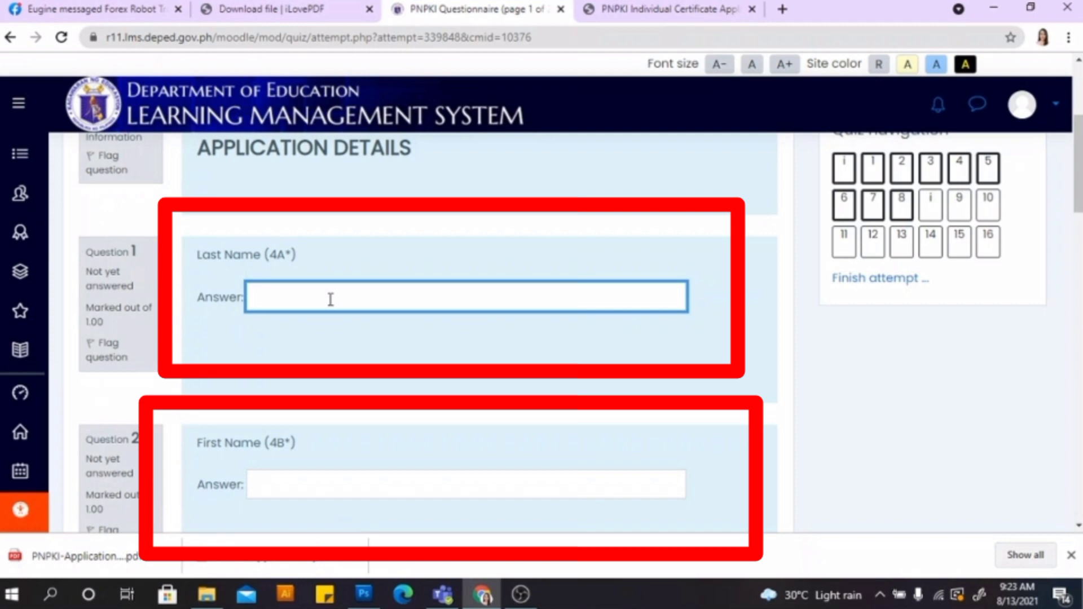
pyautogui.scroll(-6, 331, 299)
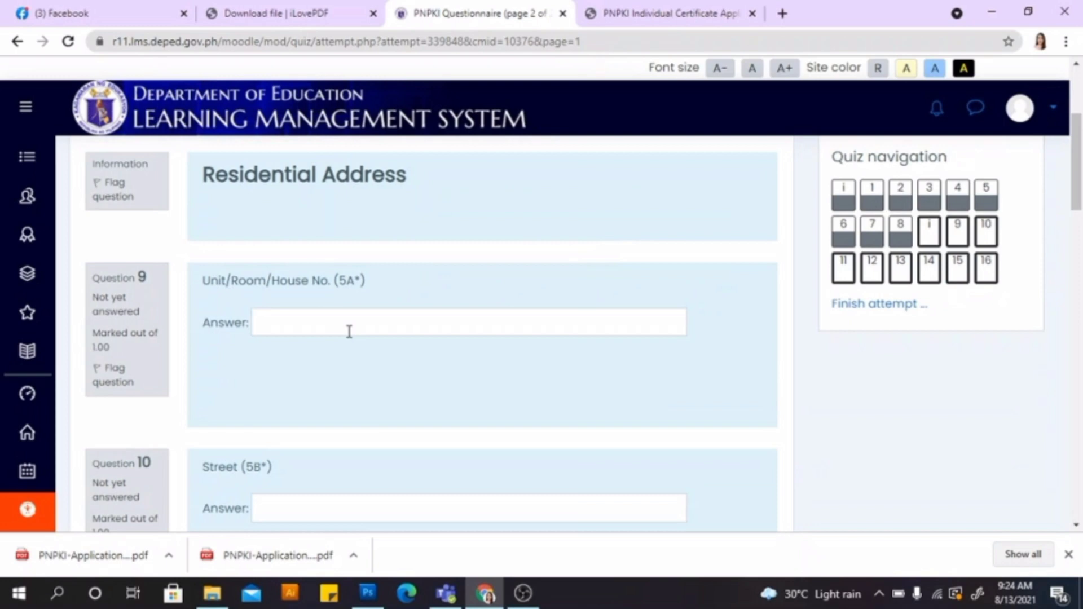
# Enter the applicant's municipality or city, province and zip code in the Residential Address questions 12 to 14.
pyautogui.write('AGU')
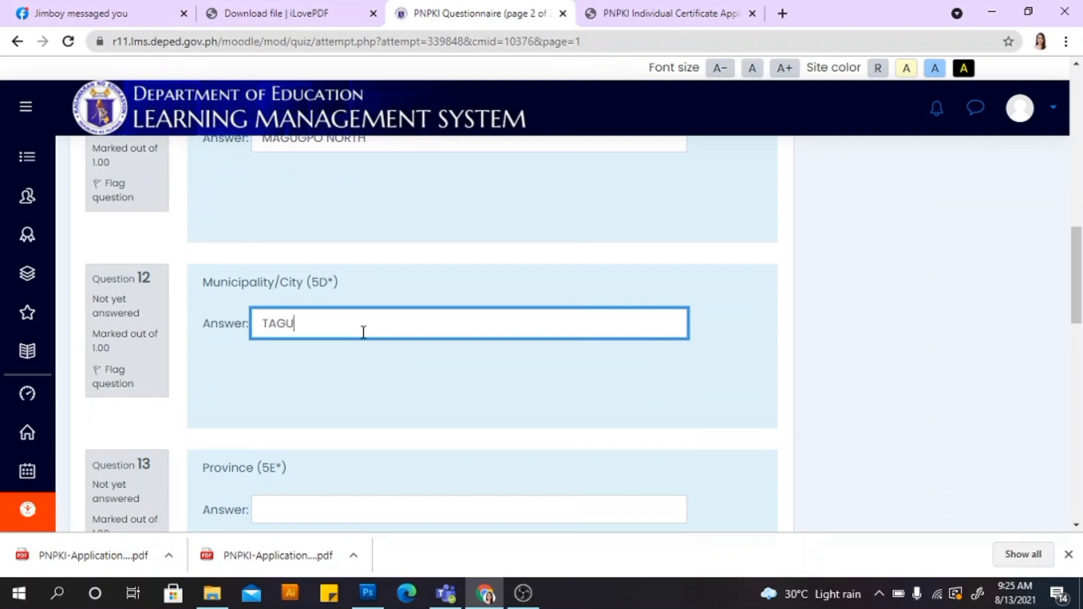
pyautogui.write('M CITY')
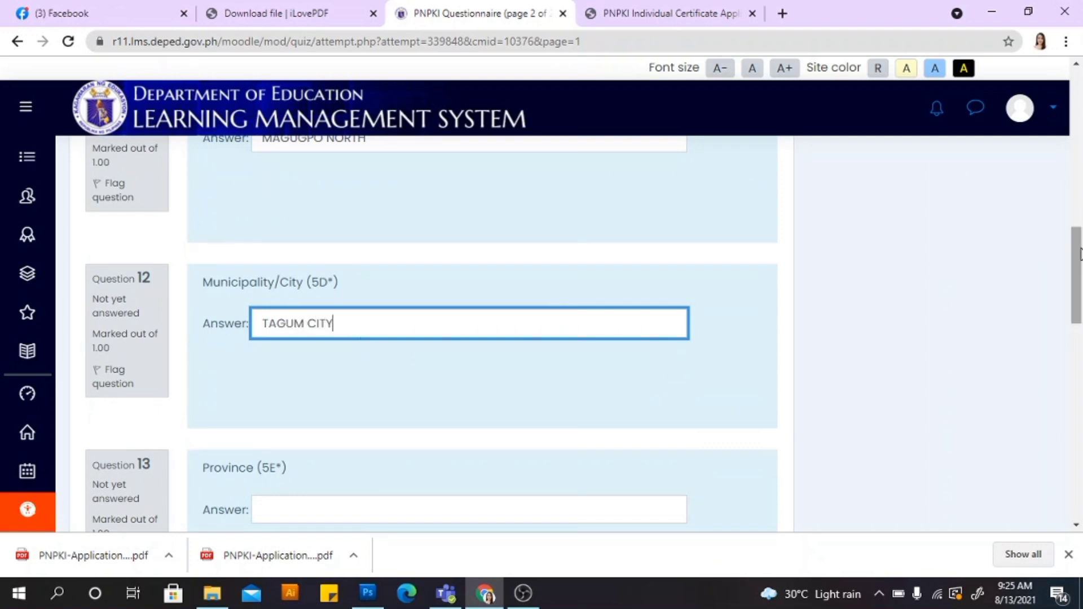
pyautogui.scroll(-5, 1079, 254)
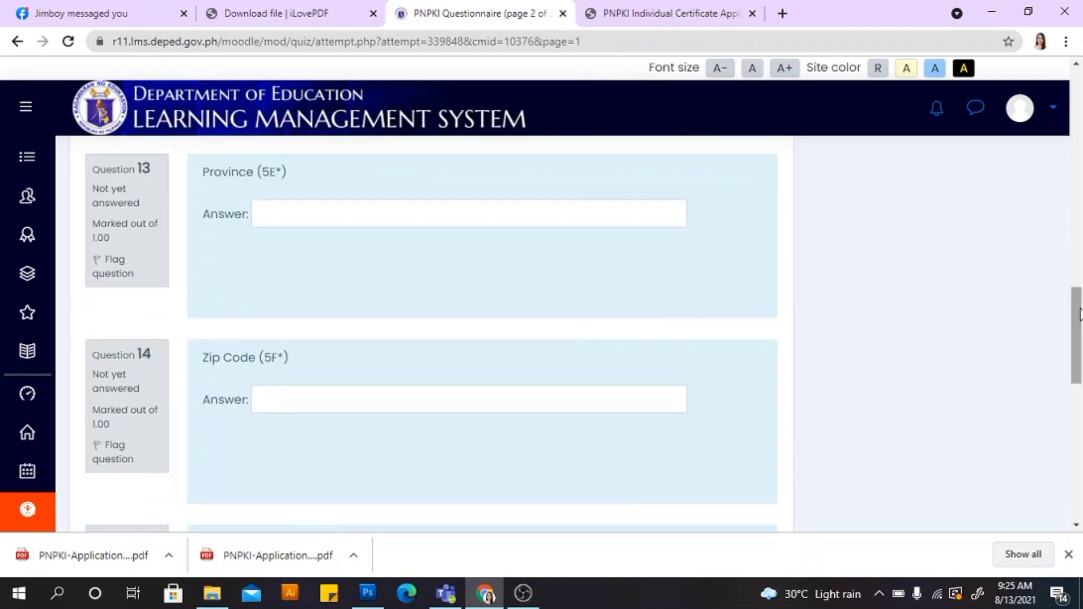
pyautogui.click(409, 215)
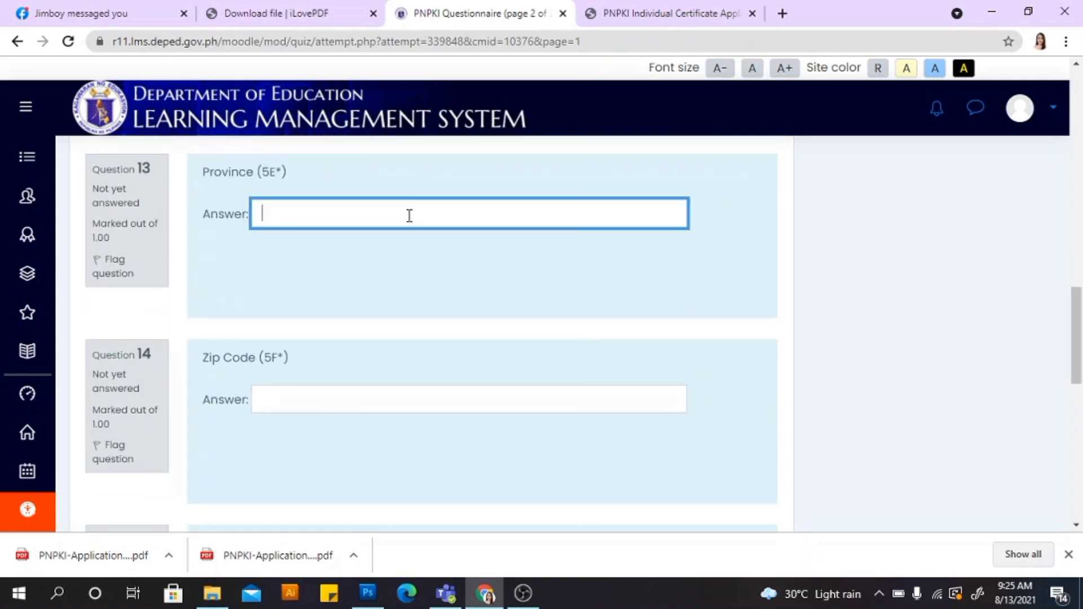
pyautogui.write('DAVAO')
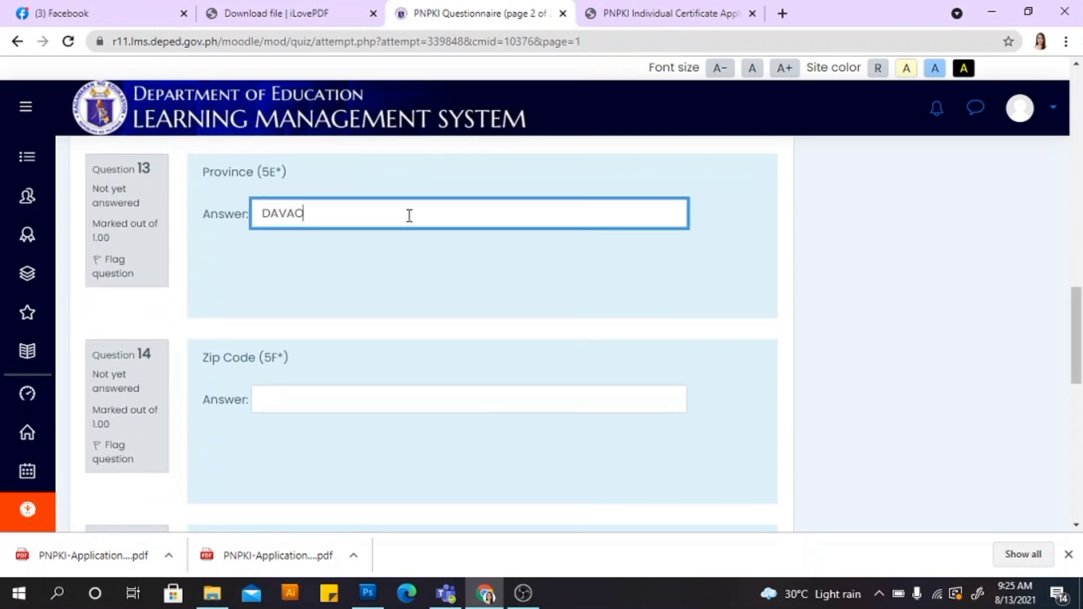
pyautogui.write(' DEL NORTE')
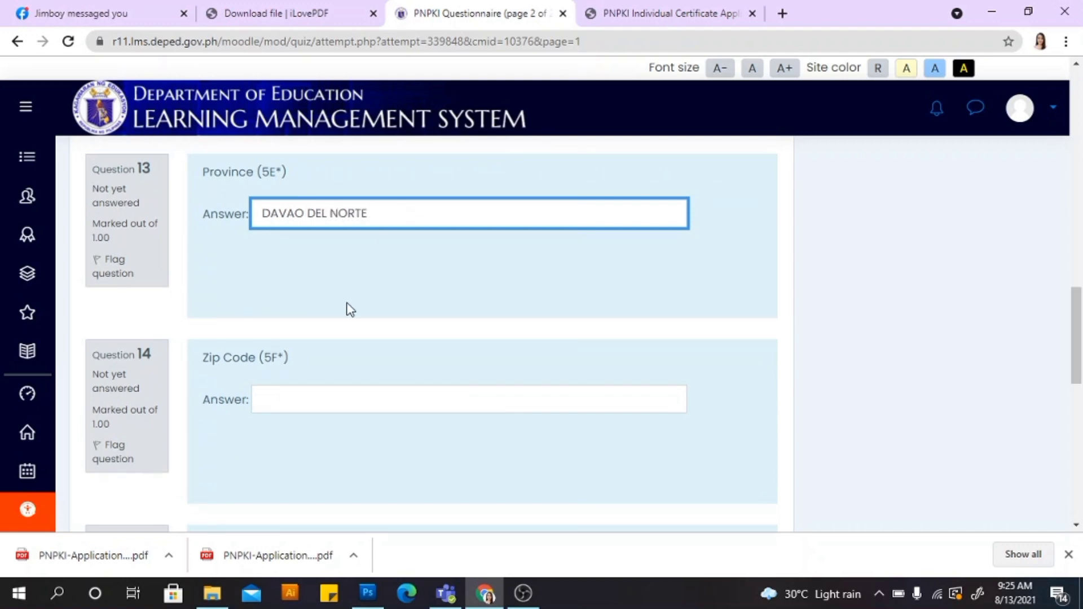
pyautogui.click(294, 396)
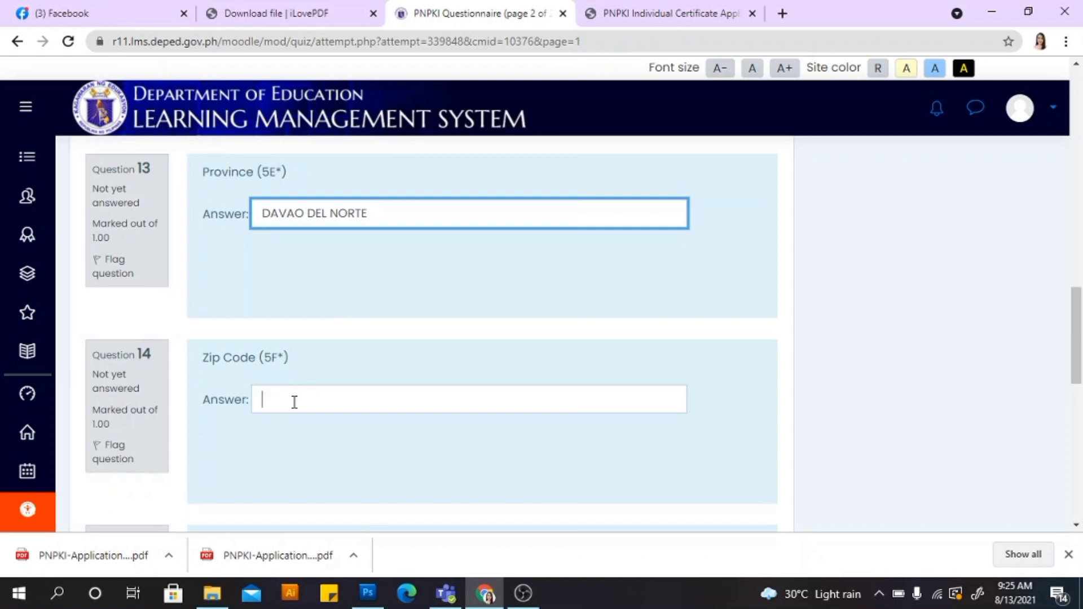
pyautogui.write('8100')
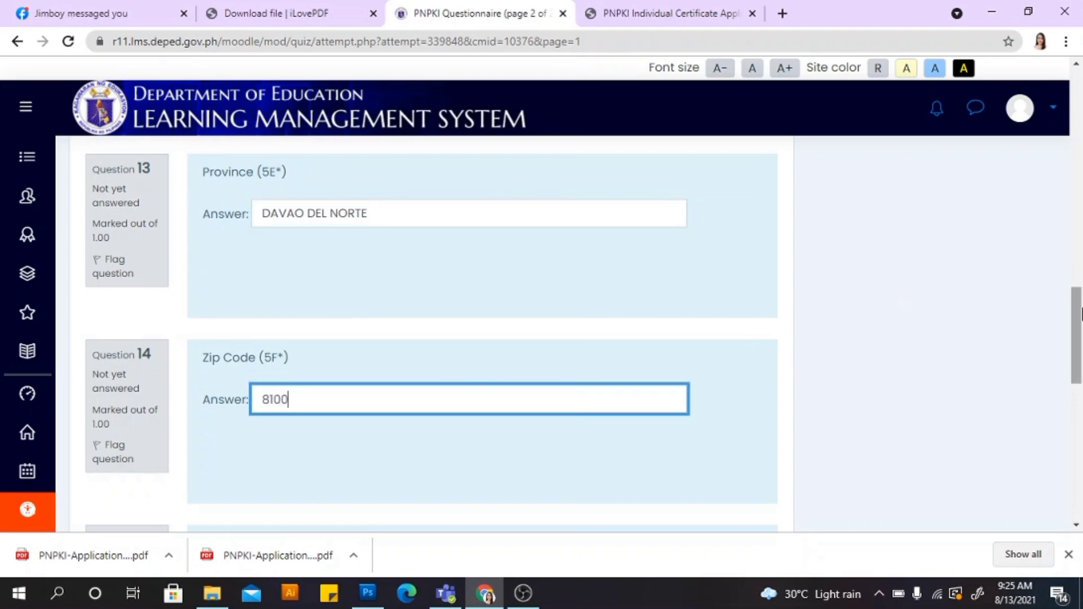
# Fill in the applicant's mobile number and email address in questions 15 and 16 and proceed to the attempt summary.
pyautogui.moveTo(1082, 316); pyautogui.dragTo(1081, 389)
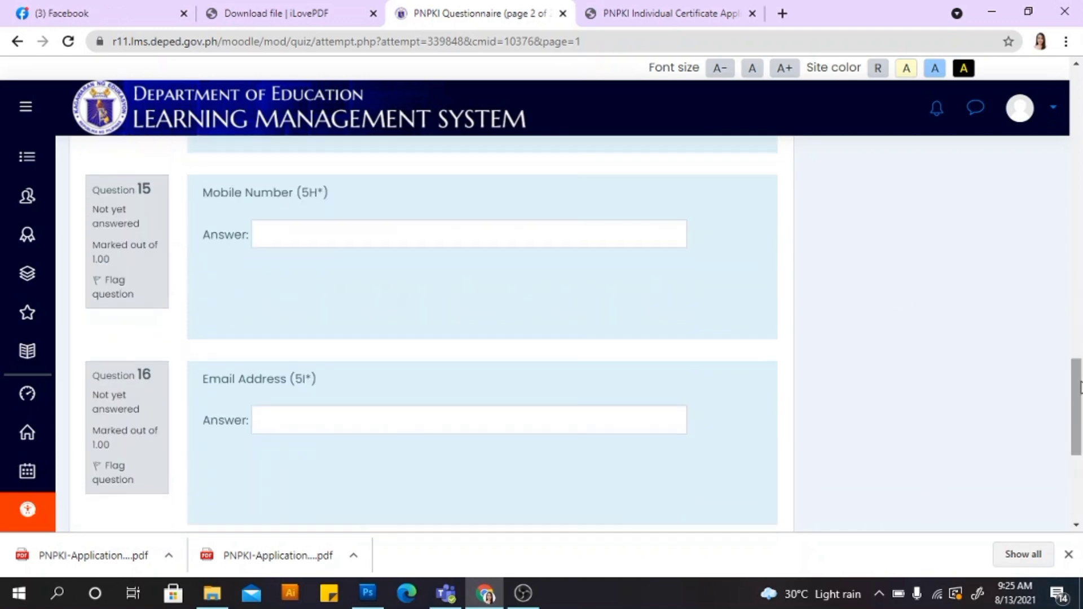
pyautogui.click(393, 241)
pyautogui.press('Return')
# Check the saved answers in the attempt summary, then submit all and finish the PNPKI Questionnaire with confirmation.
pyautogui.scroll(-1, 1081, 198)
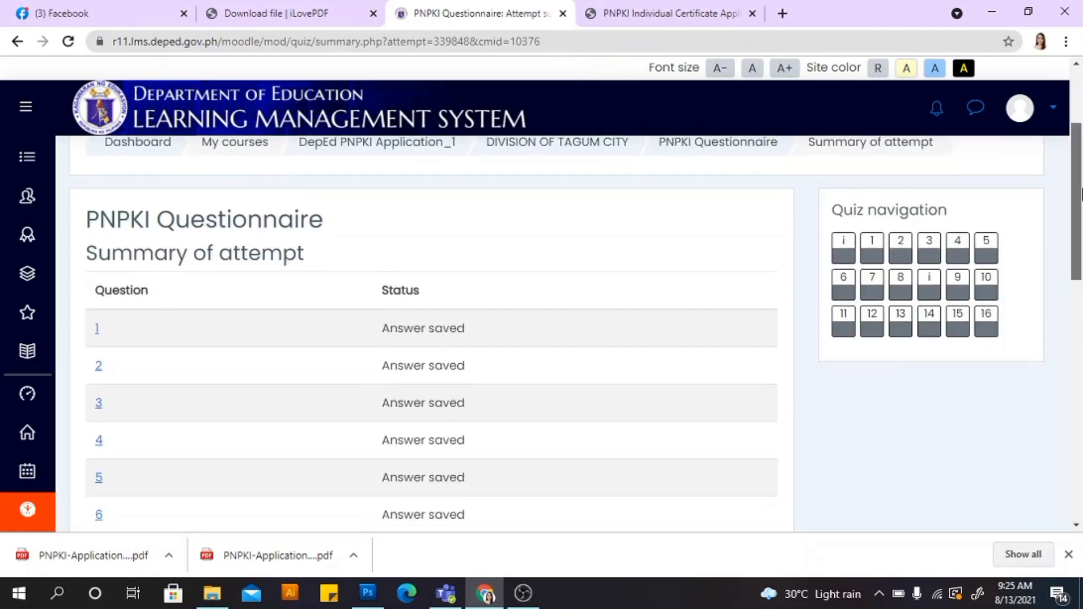
pyautogui.moveTo(1081, 198); pyautogui.dragTo(1081, 228)
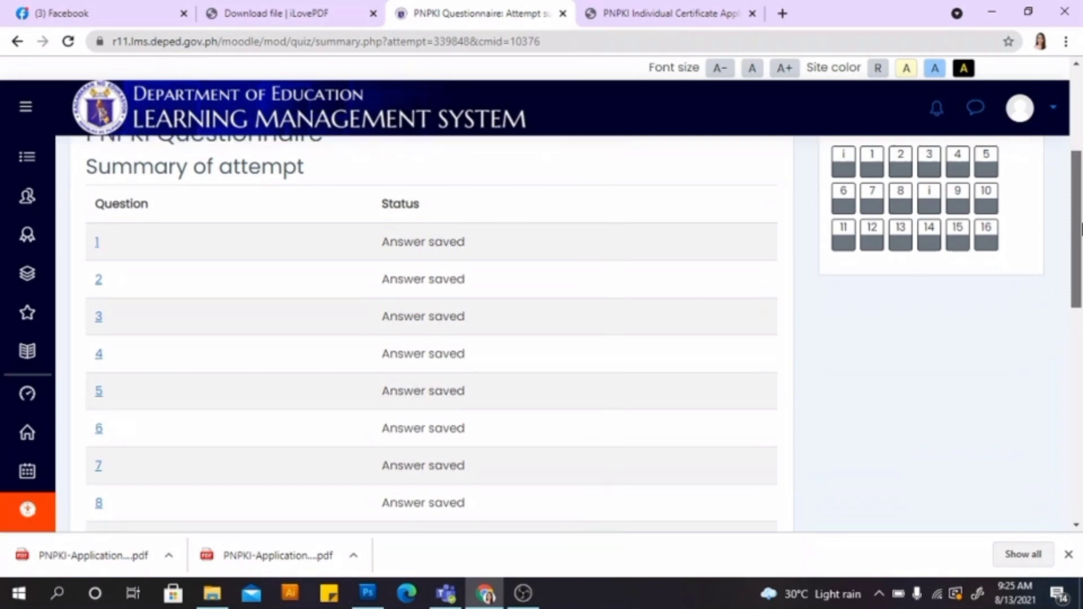
pyautogui.moveTo(1081, 229); pyautogui.dragTo(1079, 395)
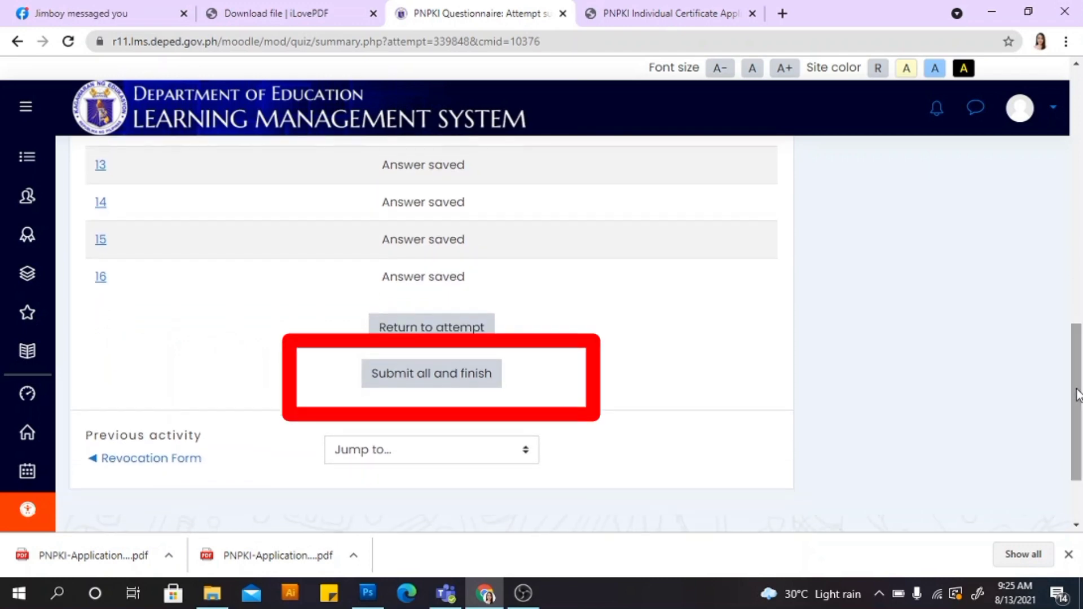
pyautogui.click(412, 374)
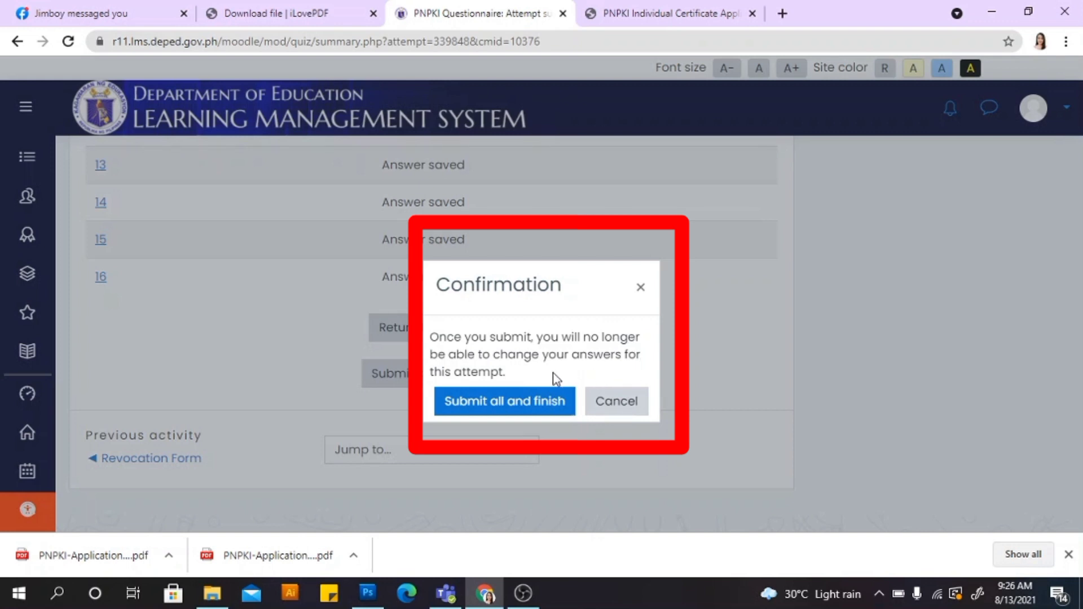
pyautogui.click(508, 408)
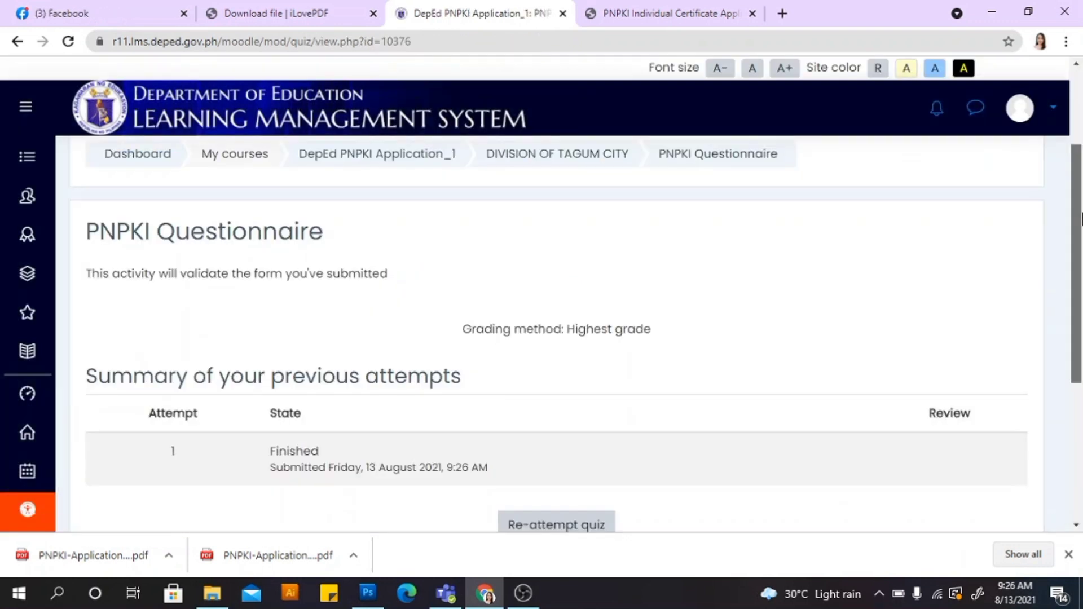
# Proceed from the finished PNPKI Questionnaire to the next activity, Upload PNPKI Form Here.
pyautogui.scroll(-1, 1080, 221)
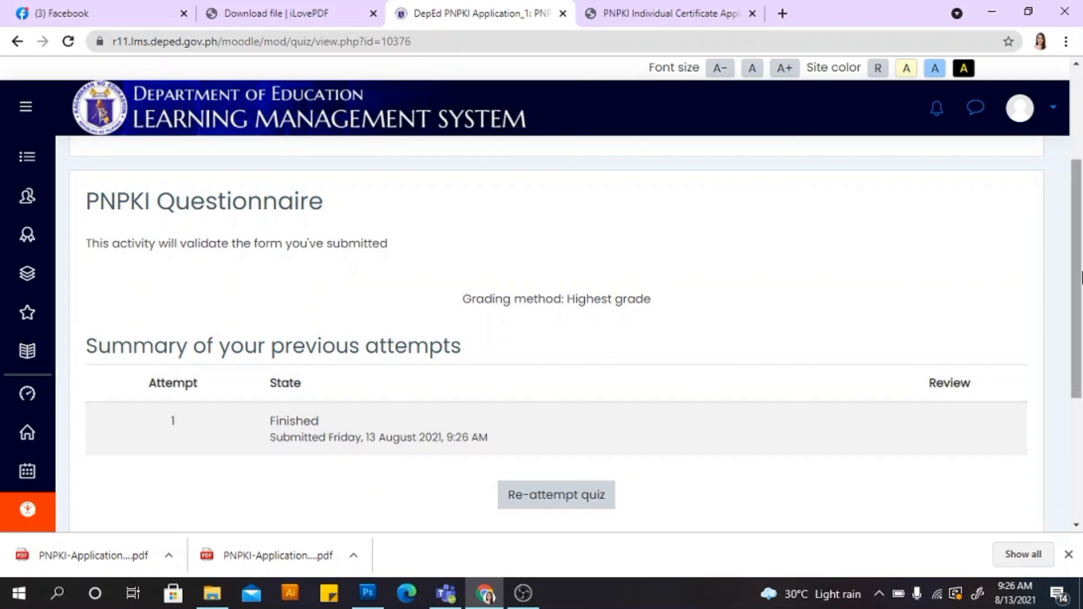
pyautogui.moveTo(1081, 274); pyautogui.dragTo(1081, 399)
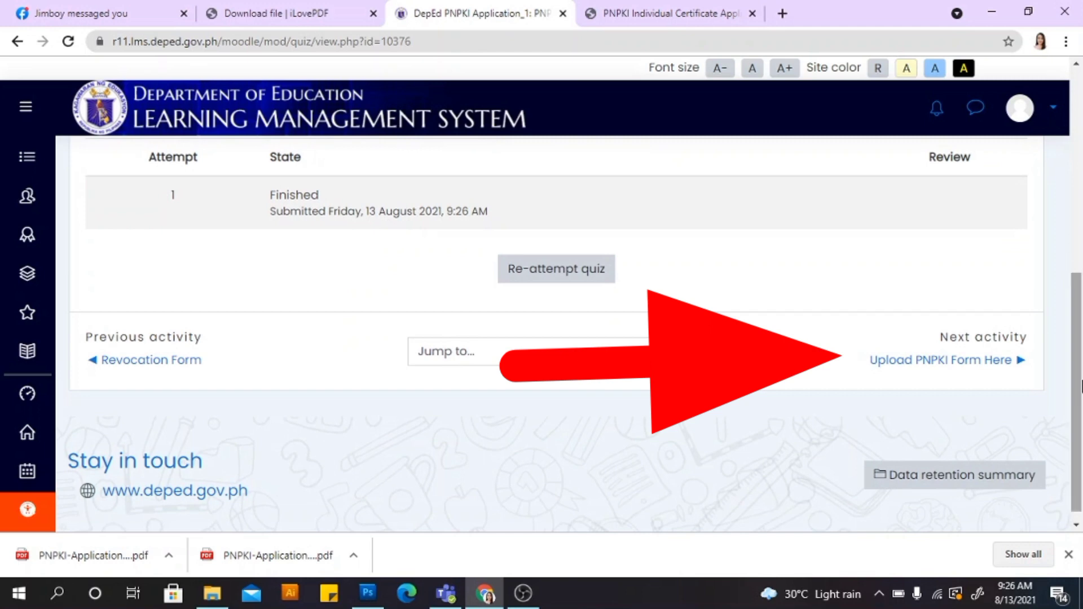
pyautogui.click(946, 366)
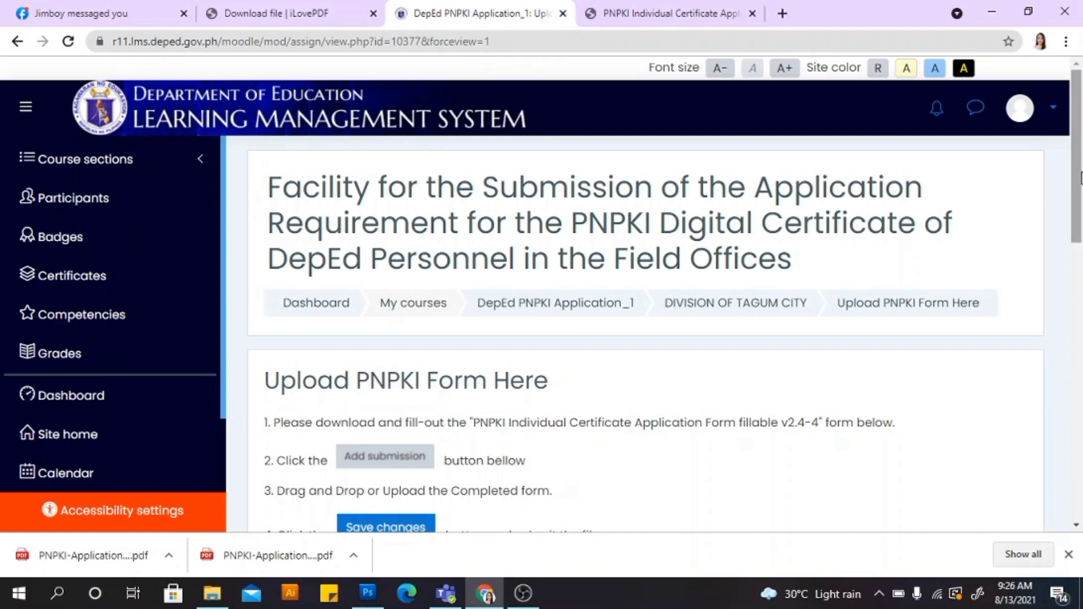
# Read the upload instructions and submission status for the PNPKI form, then start adding a submission.
pyautogui.moveTo(1080, 179); pyautogui.dragTo(1081, 200)
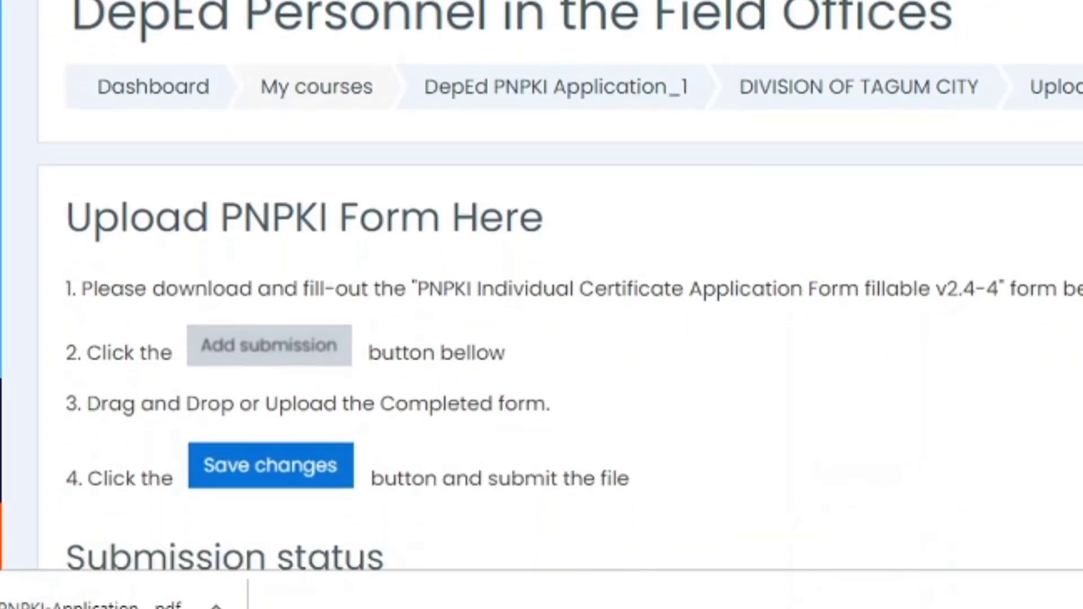
pyautogui.scroll(-3, 560, 286)
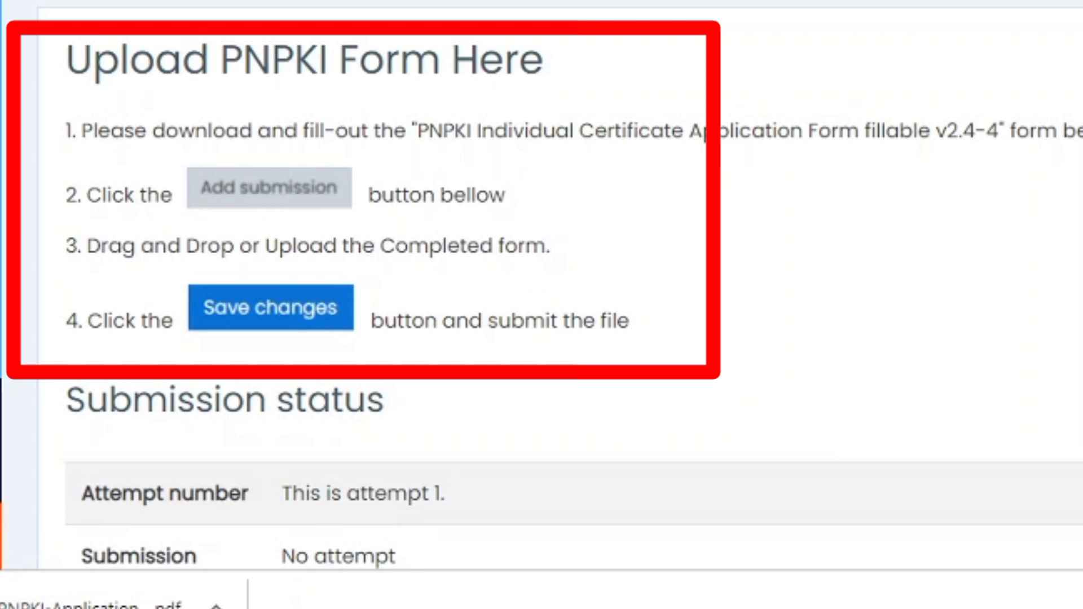
pyautogui.scroll(-4, 542, 282)
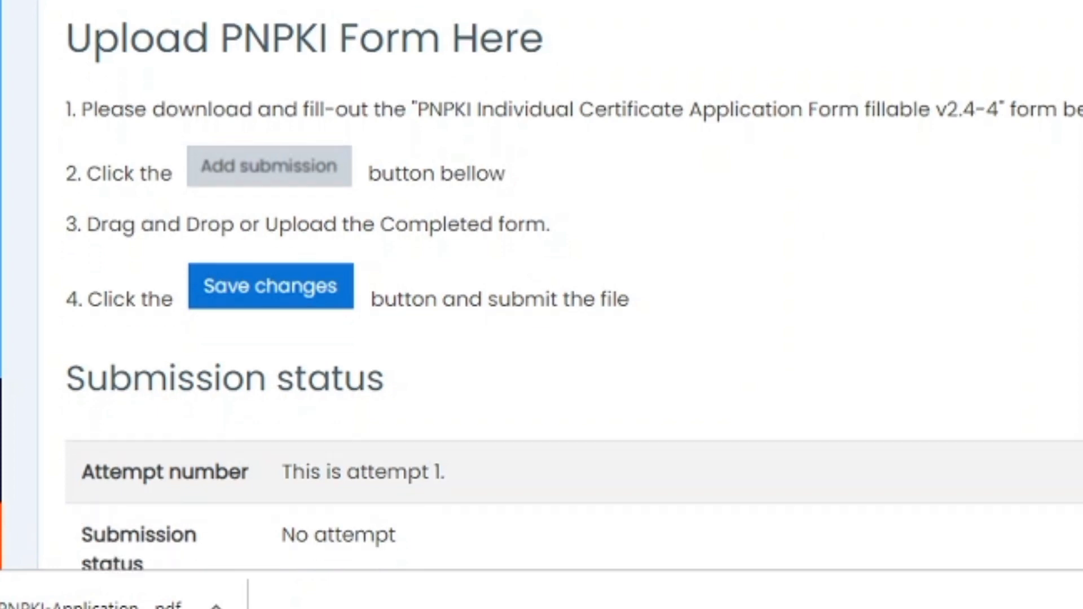
pyautogui.scroll(-5, 573, 282)
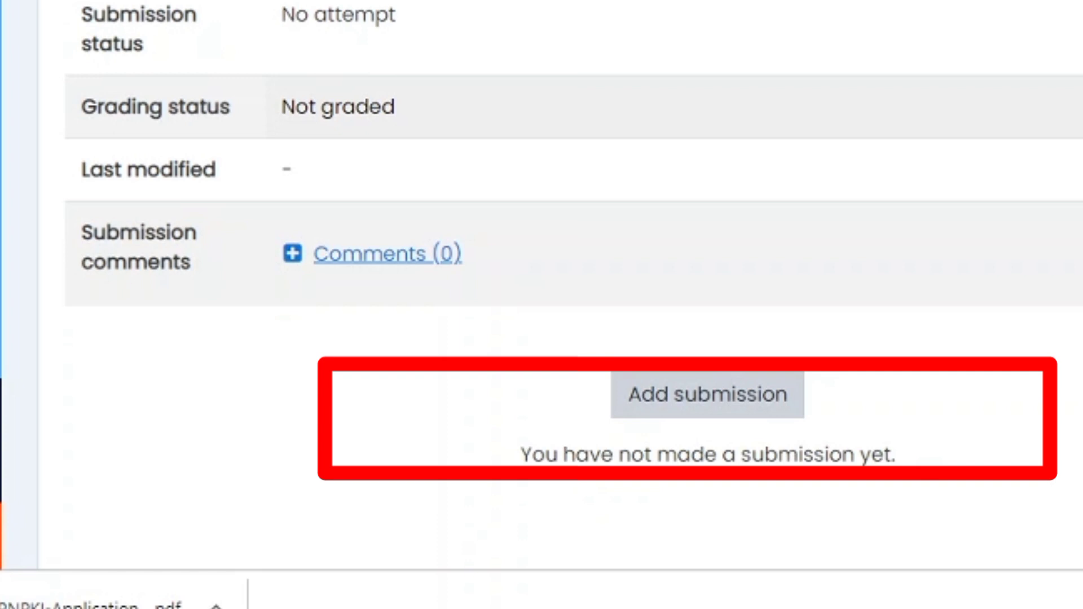
pyautogui.scroll(-3, 551, 324)
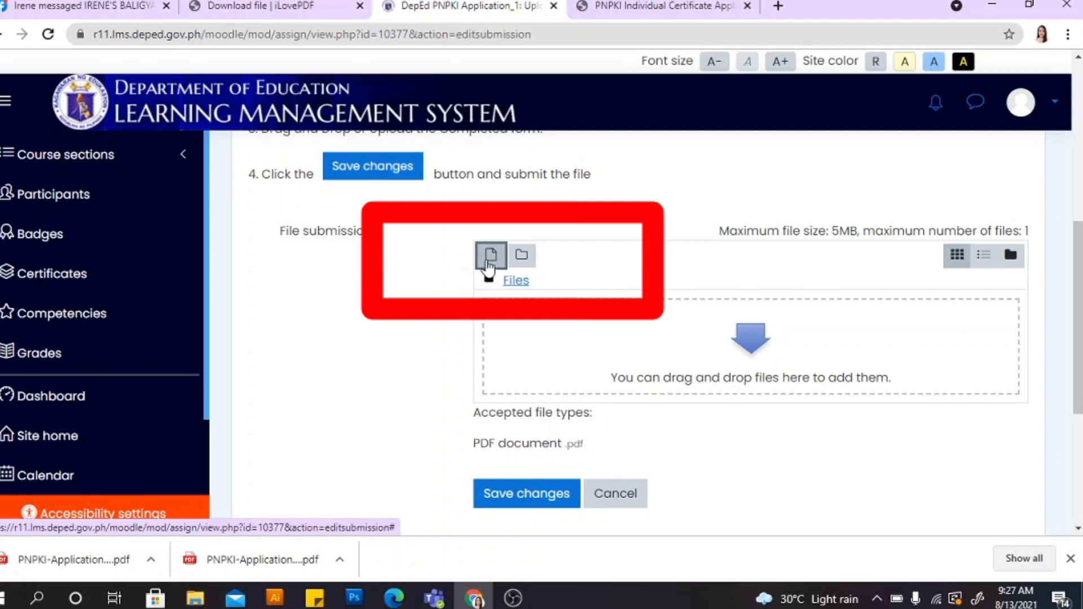
# Attach the completed PNPKI-ApplicationForm PDF bearing the applicant's name from Downloads as the file to upload.
pyautogui.click(489, 264)
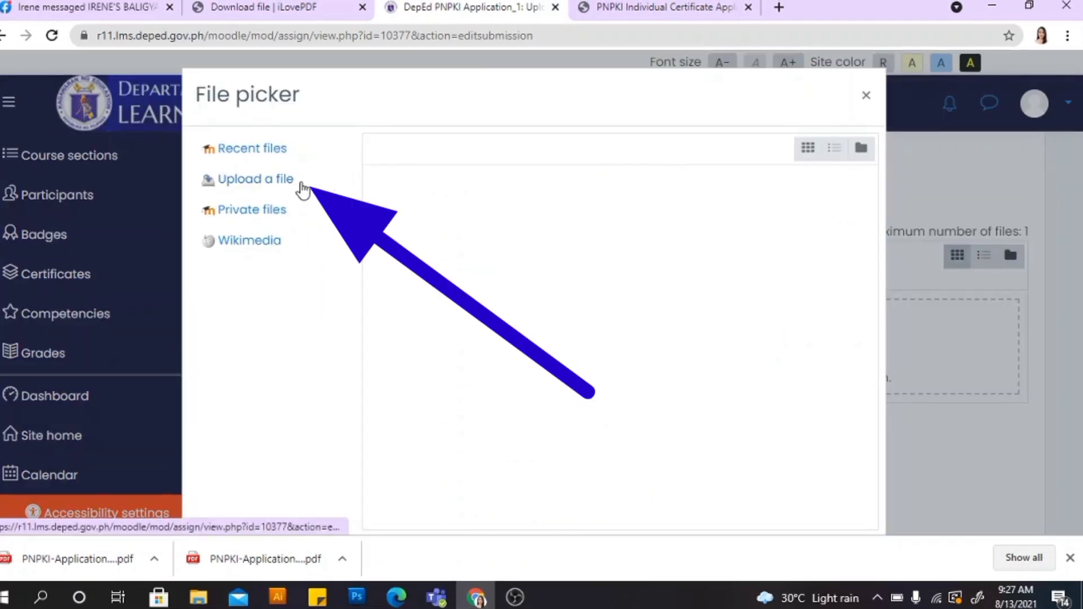
pyautogui.click(282, 182)
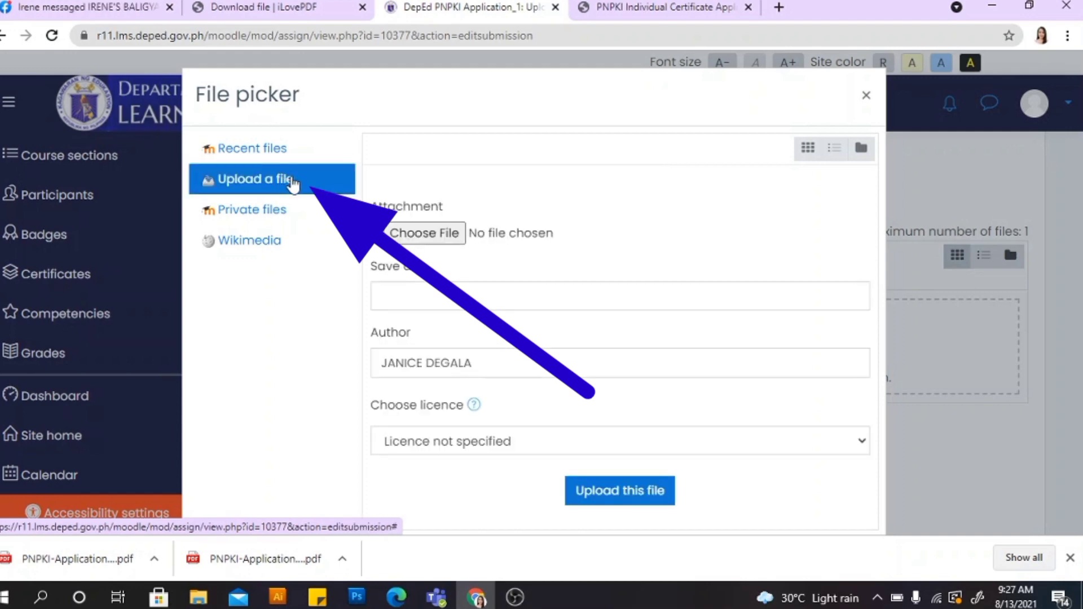
pyautogui.click(448, 234)
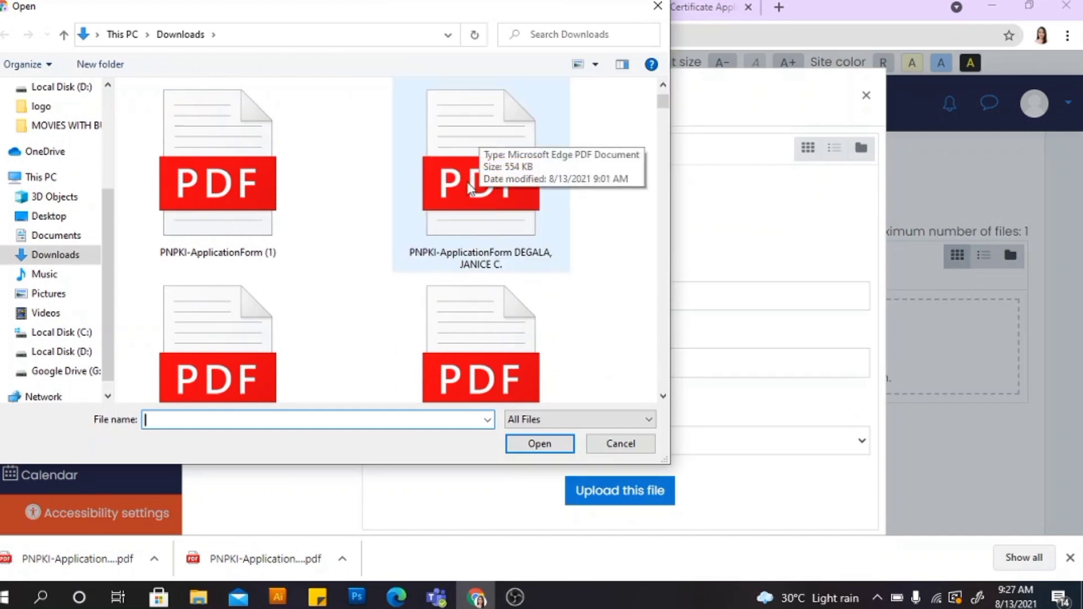
pyautogui.click(470, 189)
pyautogui.click(540, 443)
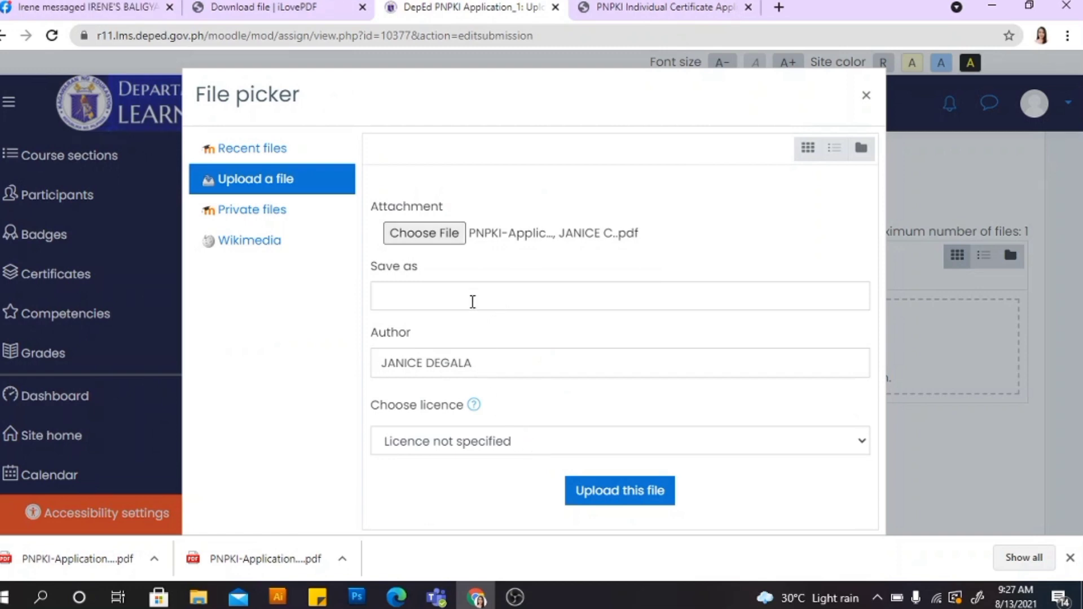
# Set the attachment's save name to PNPKI APPLICATION FORM and upload the file to the submission.
pyautogui.click(473, 307)
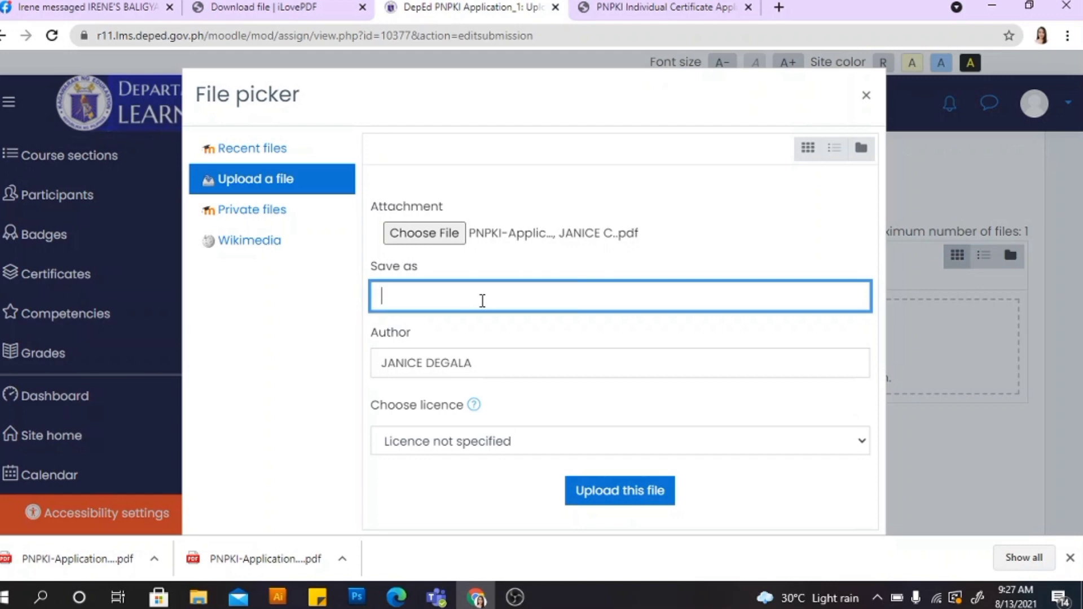
pyautogui.write('p')
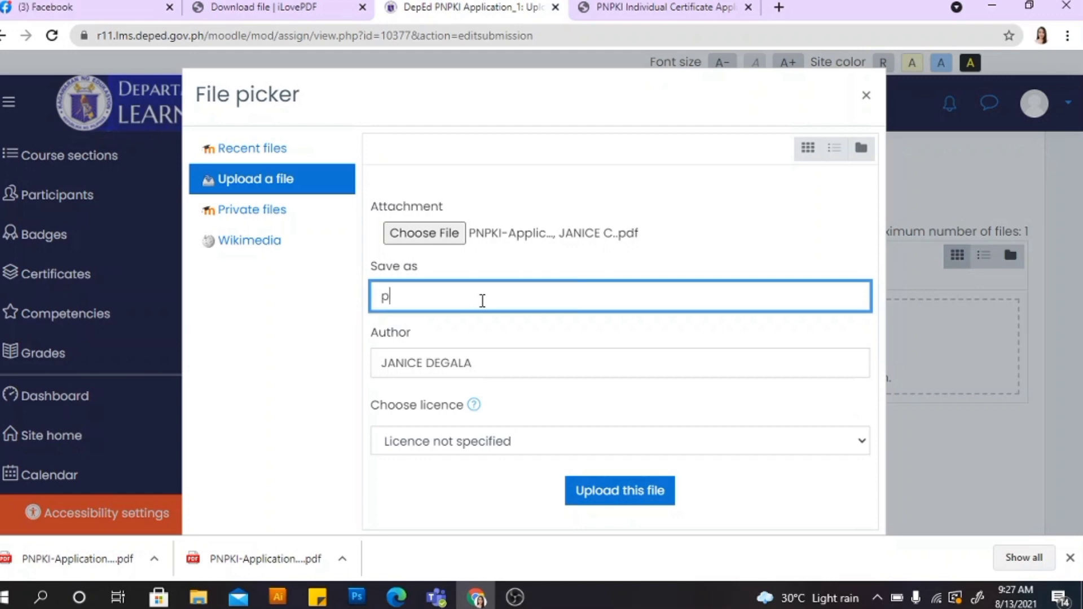
pyautogui.press('BackSpace')
pyautogui.write('PNPKI APPLI')
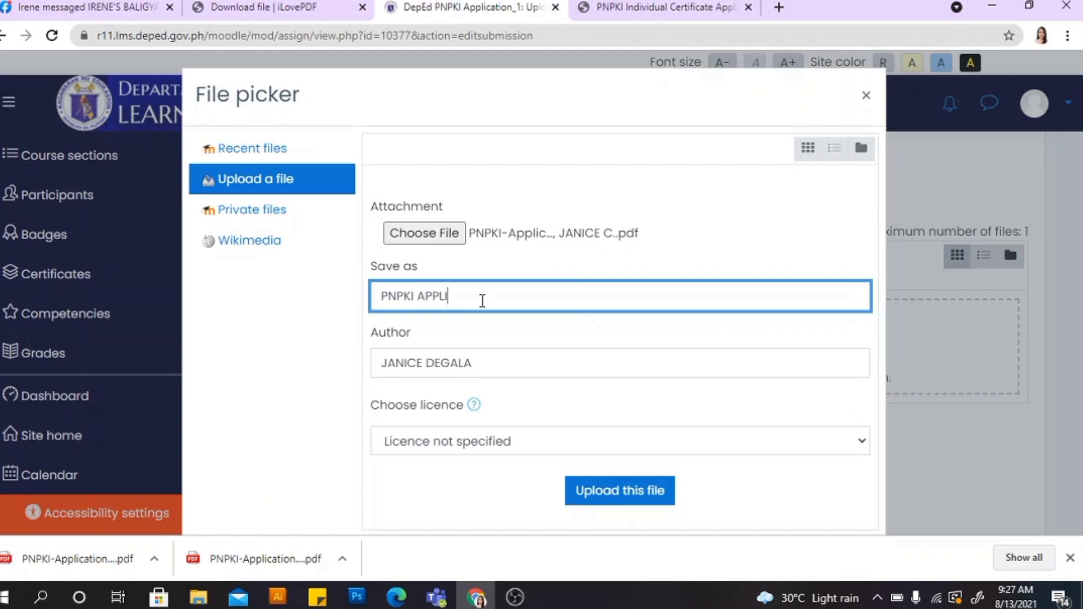
pyautogui.write('CATION FORM')
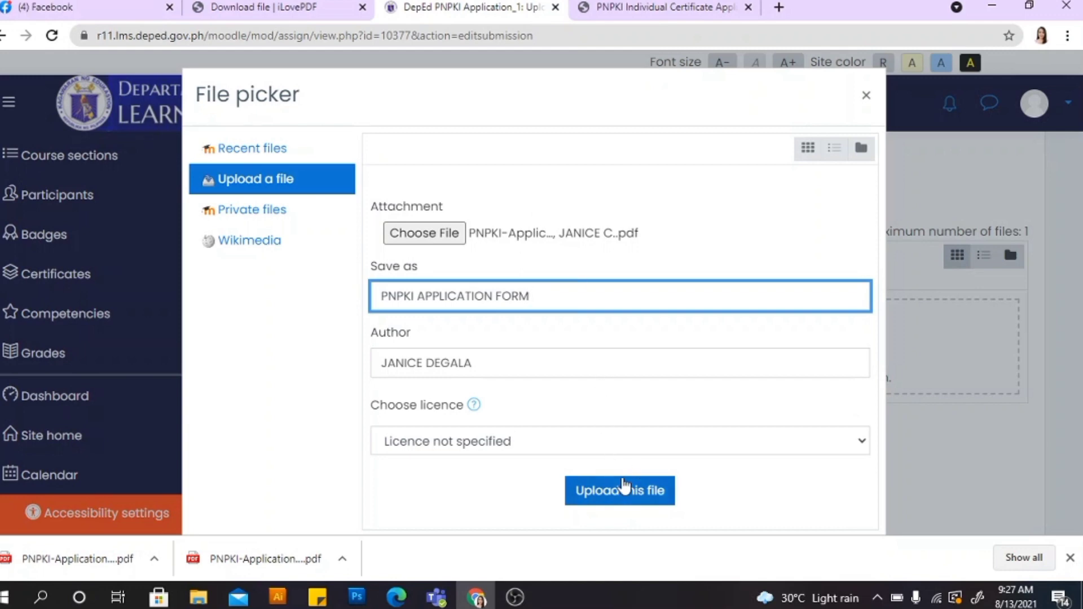
pyautogui.click(624, 487)
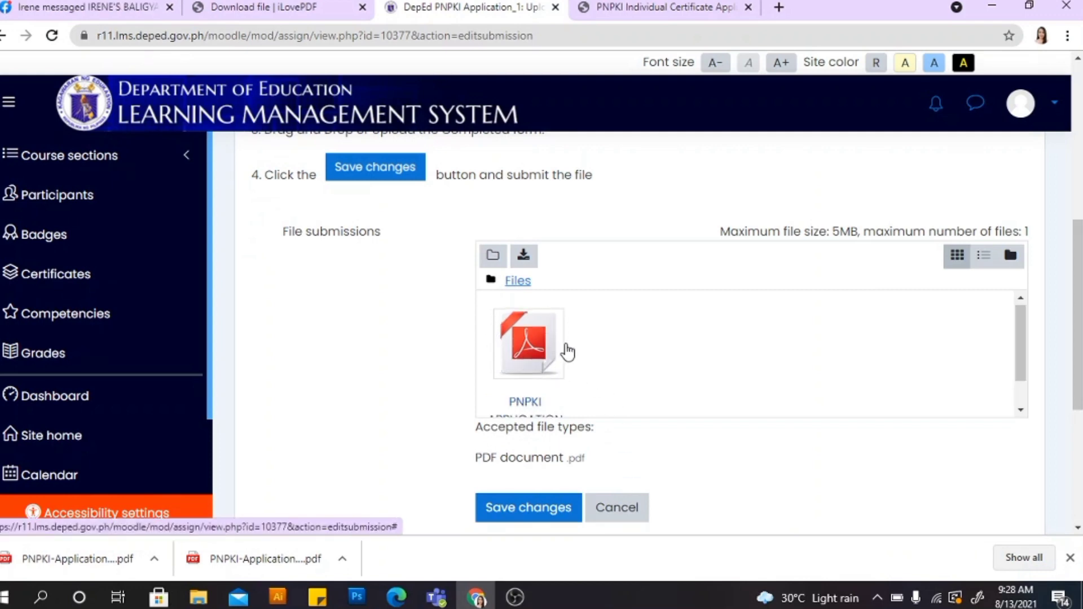
# Save the file submission and check its status and the submitted PDF on the assignment page.
pyautogui.scroll(-1, 563, 350)
pyautogui.scroll(-1, 567, 353)
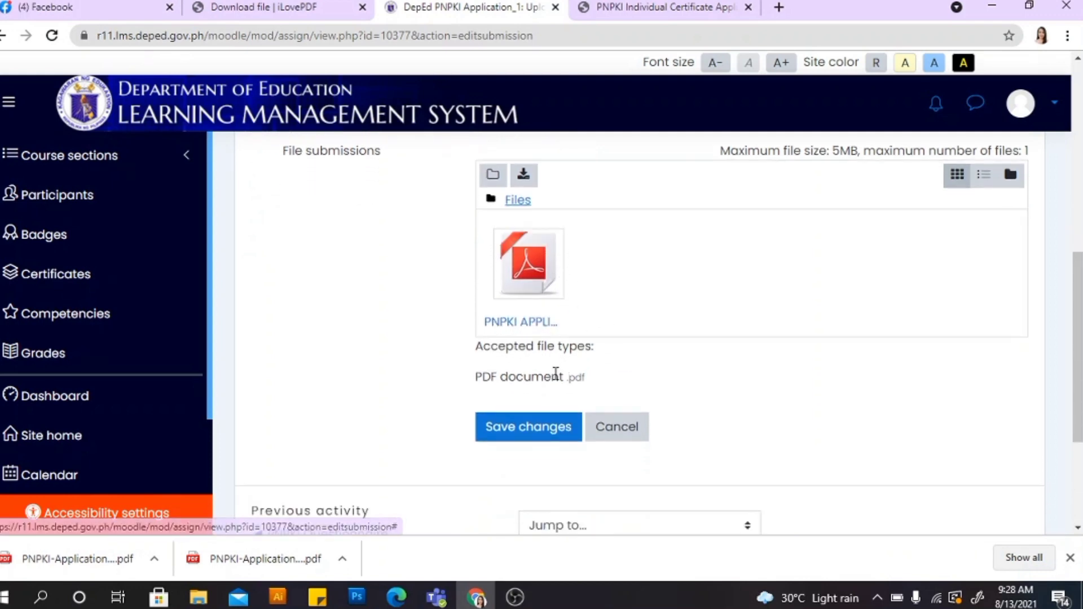
pyautogui.click(535, 436)
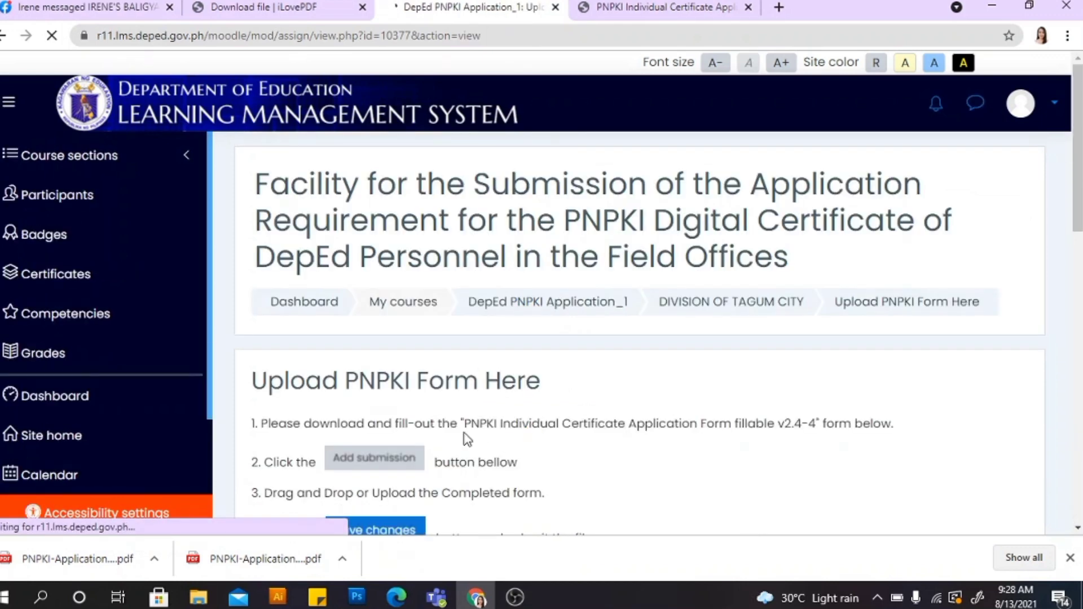
pyautogui.scroll(-6, 466, 440)
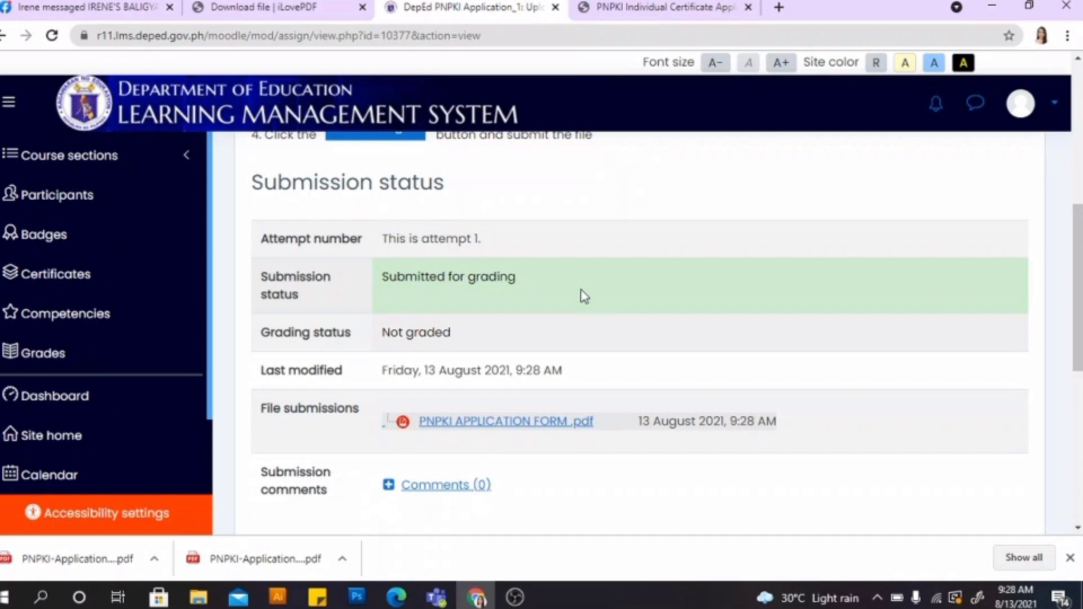
# Check the Division of Tagum City topic's progress on the DepEd PNPKI Application_1 course page and open the Overview section.
pyautogui.scroll(7, 584, 297)
pyautogui.click(588, 279)
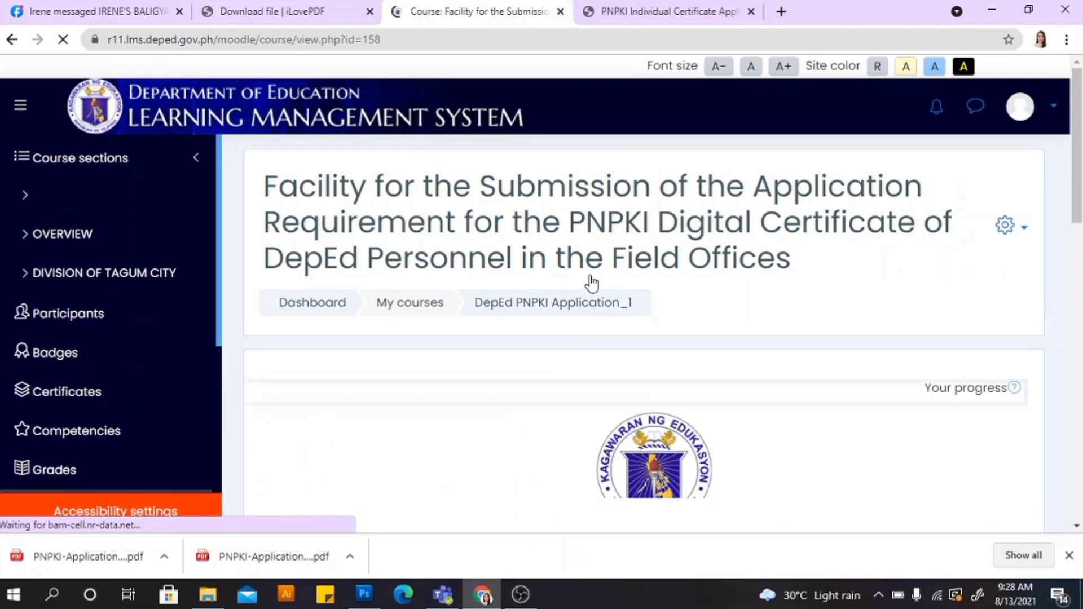
pyautogui.scroll(-10, 542, 358)
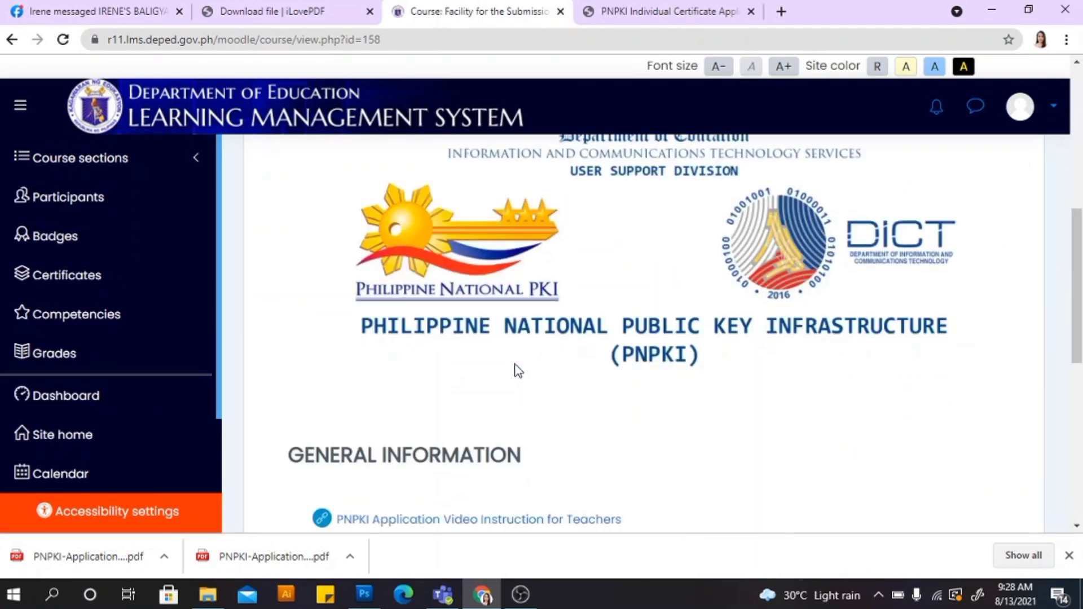
pyautogui.scroll(-1, 423, 381)
pyautogui.scroll(-2, 392, 341)
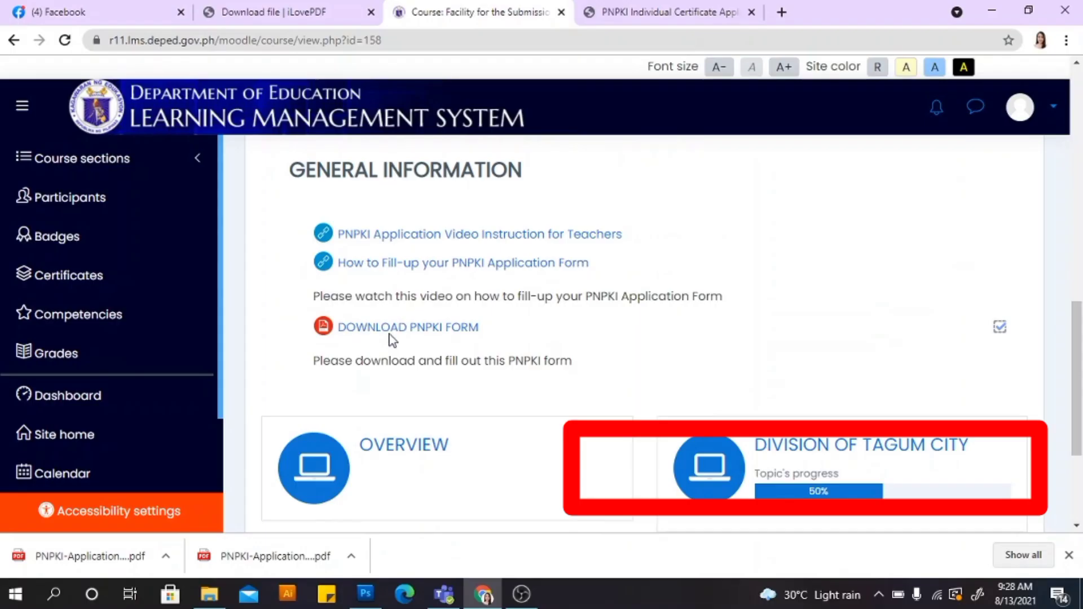
pyautogui.scroll(-3, 189, 285)
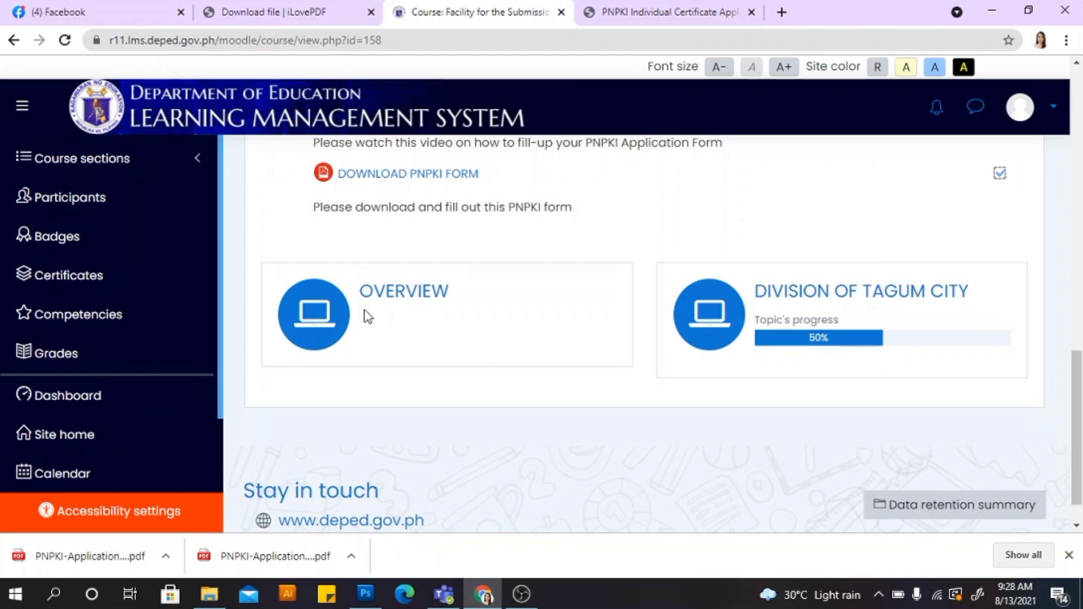
pyautogui.click(388, 303)
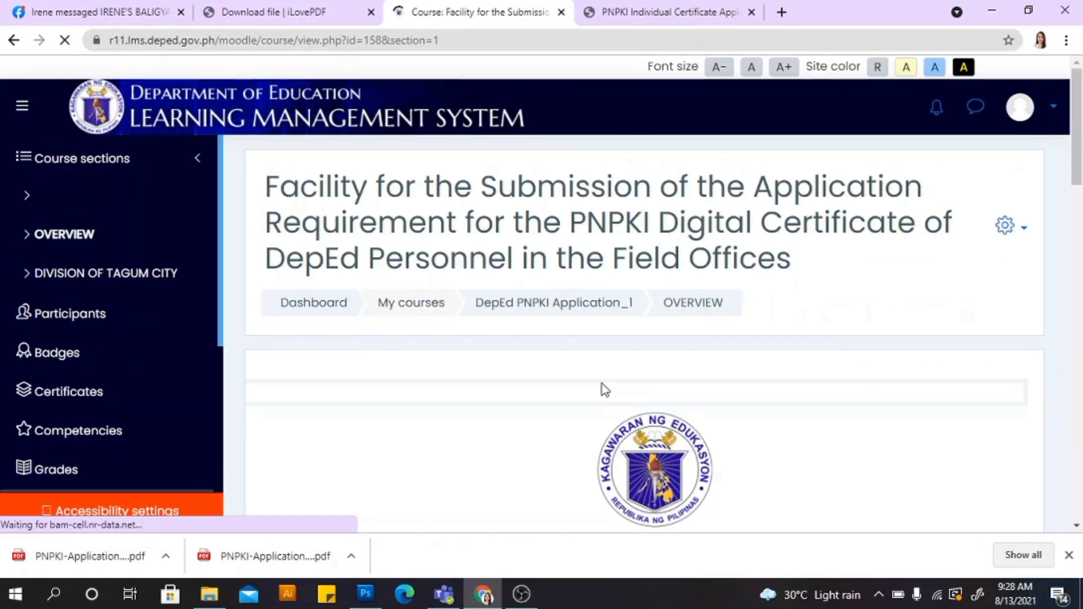
pyautogui.scroll(-5, 510, 392)
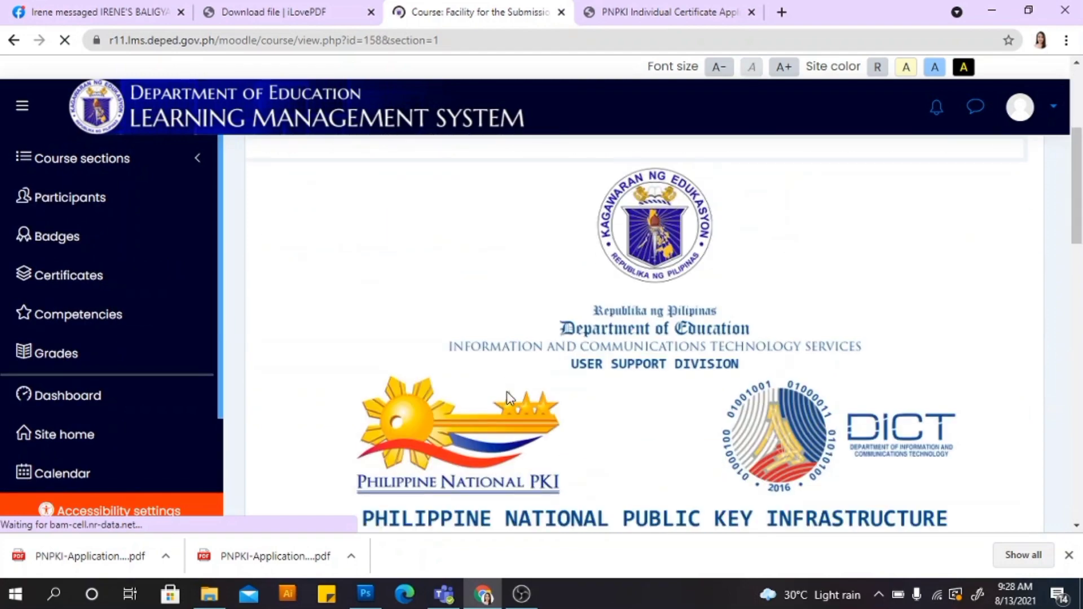
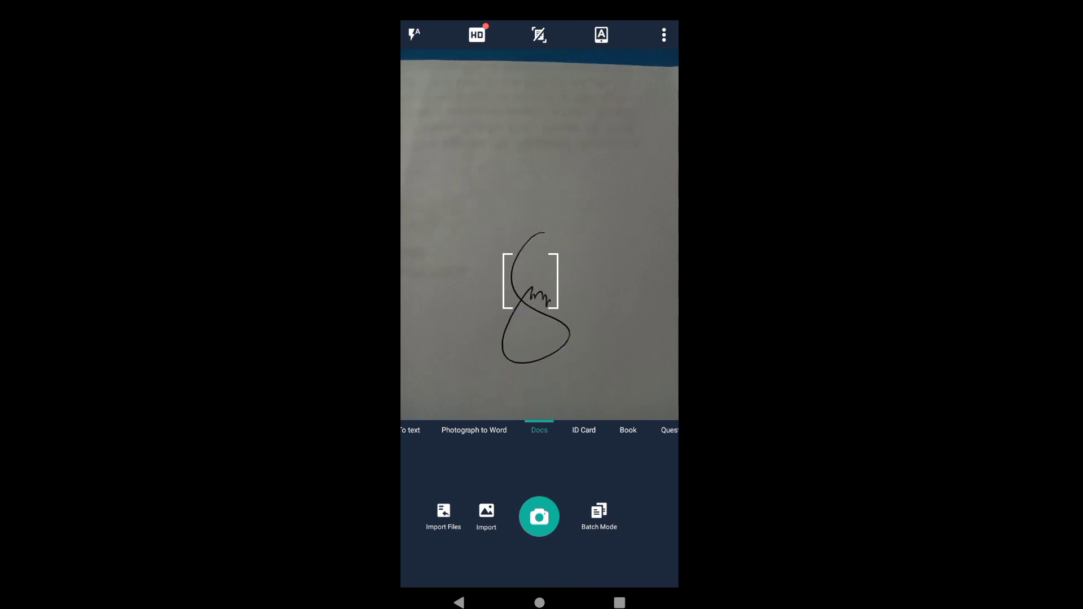
# Capture the handwritten signature in CamScanner's Docs mode and crop the photo closely around it on all four sides.
pyautogui.click(543, 535)
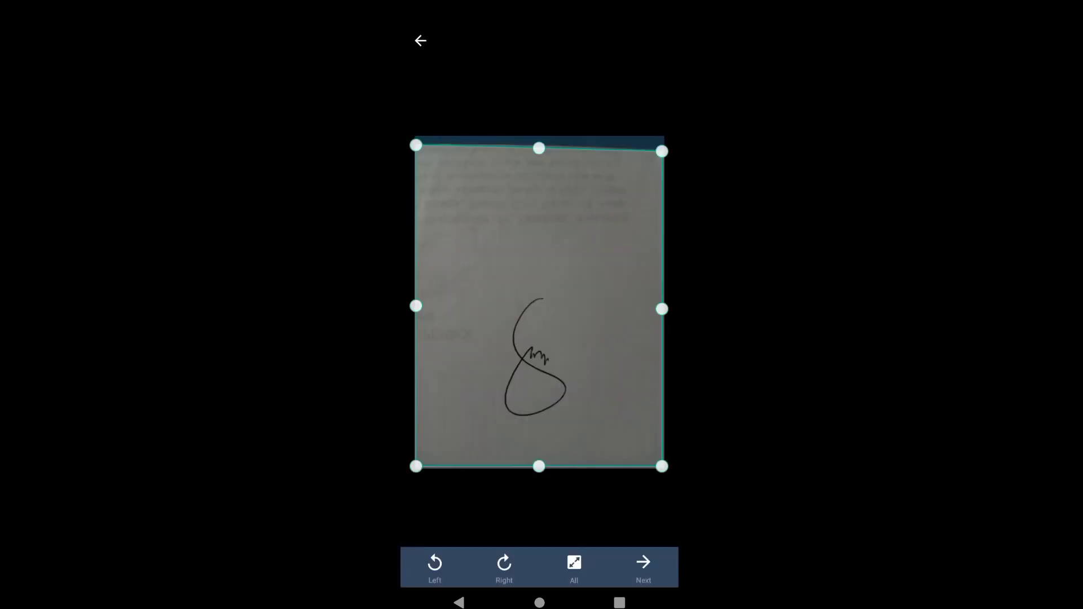
pyautogui.moveTo(539, 148); pyautogui.dragTo(539, 263)
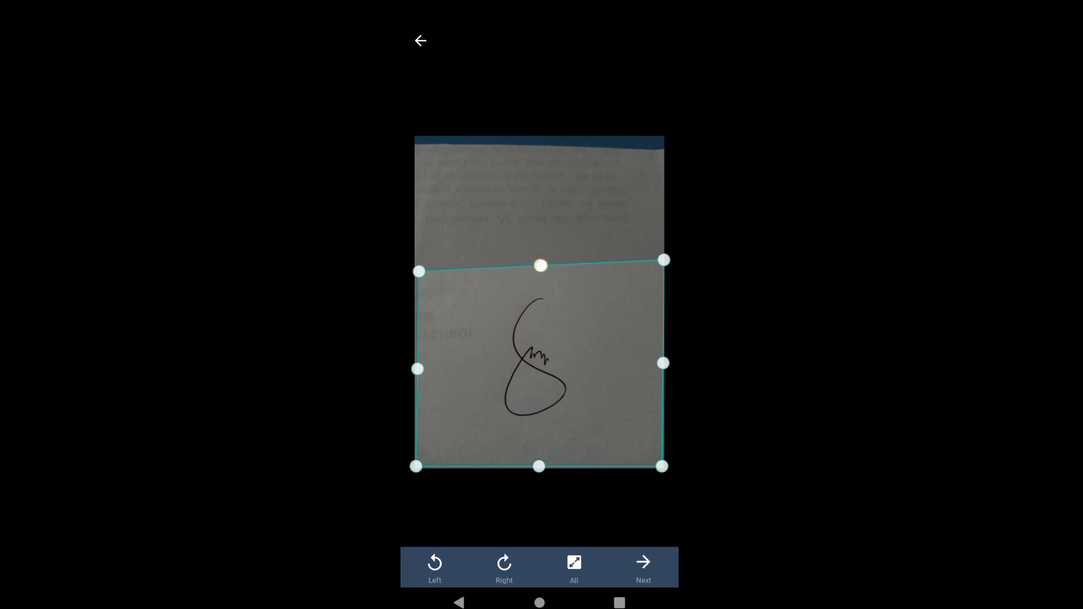
pyautogui.moveTo(663, 258); pyautogui.dragTo(663, 269)
pyautogui.moveTo(663, 368); pyautogui.dragTo(616, 359)
pyautogui.moveTo(418, 368); pyautogui.dragTo(471, 370)
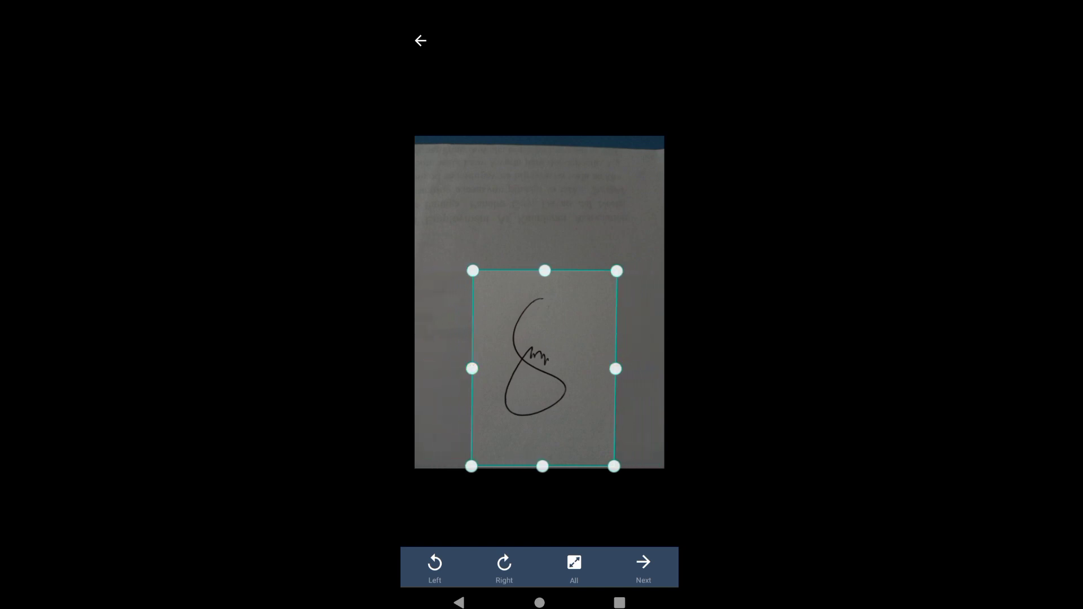
pyautogui.moveTo(542, 466); pyautogui.dragTo(543, 435)
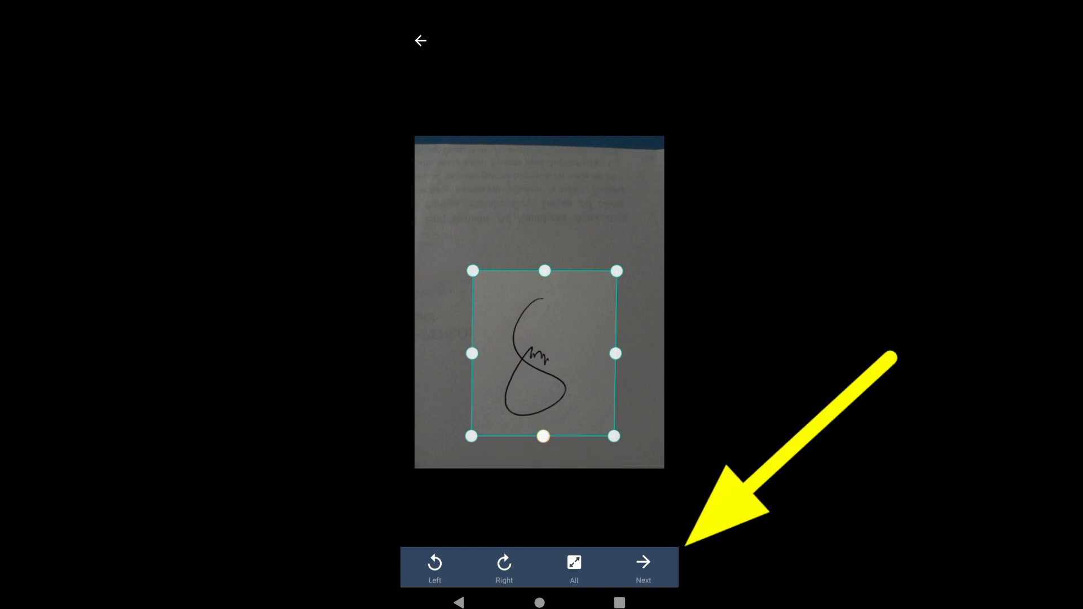
# Apply the crop and accept the signature scan with the Magic Color filter.
pyautogui.click(644, 567)
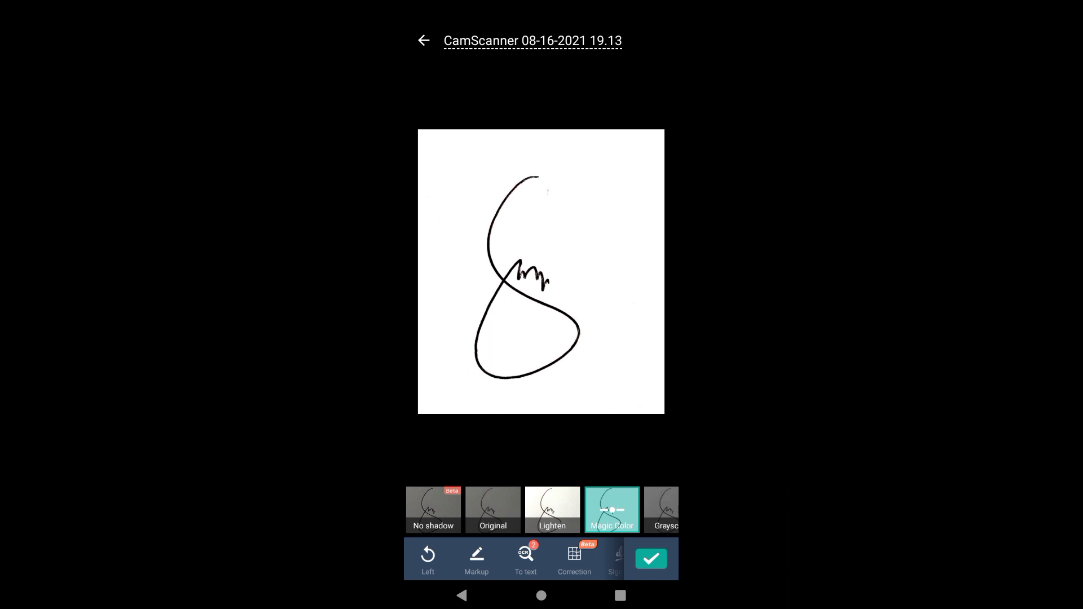
pyautogui.click(552, 510)
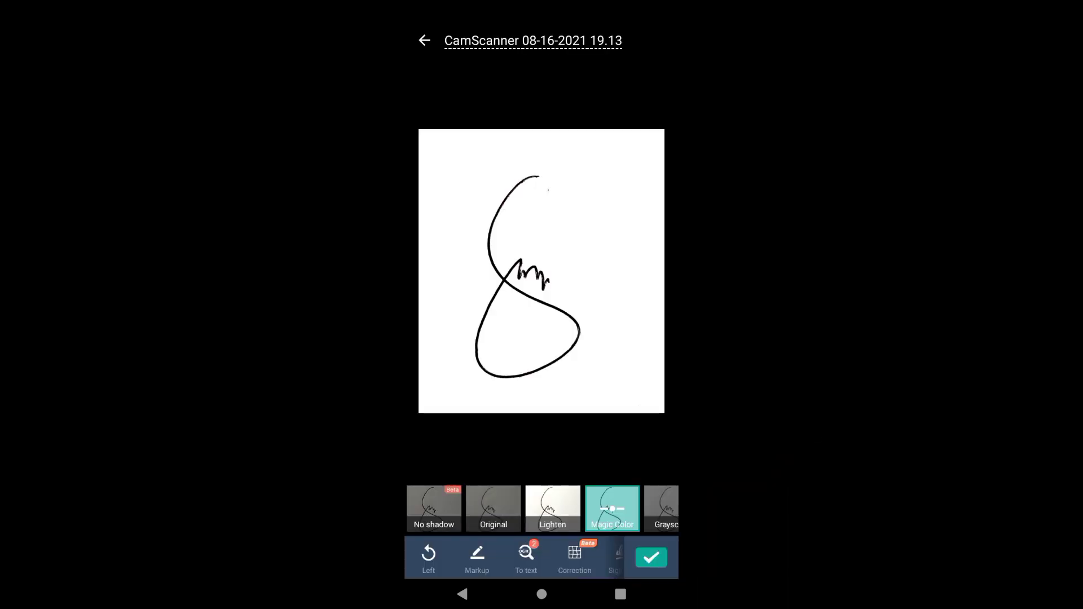
pyautogui.click(651, 559)
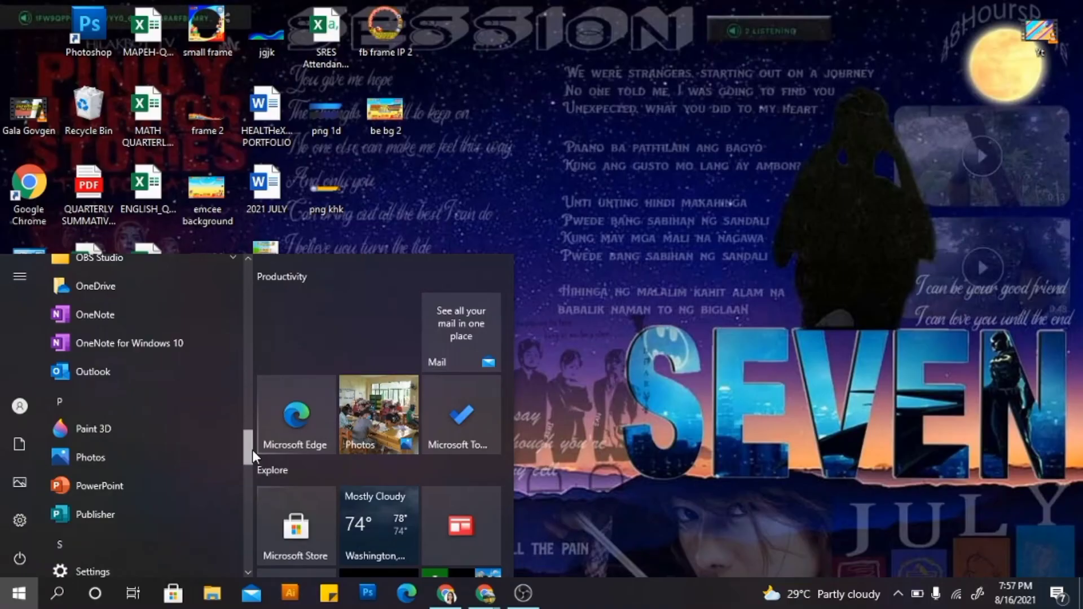
# Launch PowerPoint on the computer with a blank presentation and show its slide design options.
pyautogui.scroll(-2, 197, 435)
pyautogui.click(101, 409)
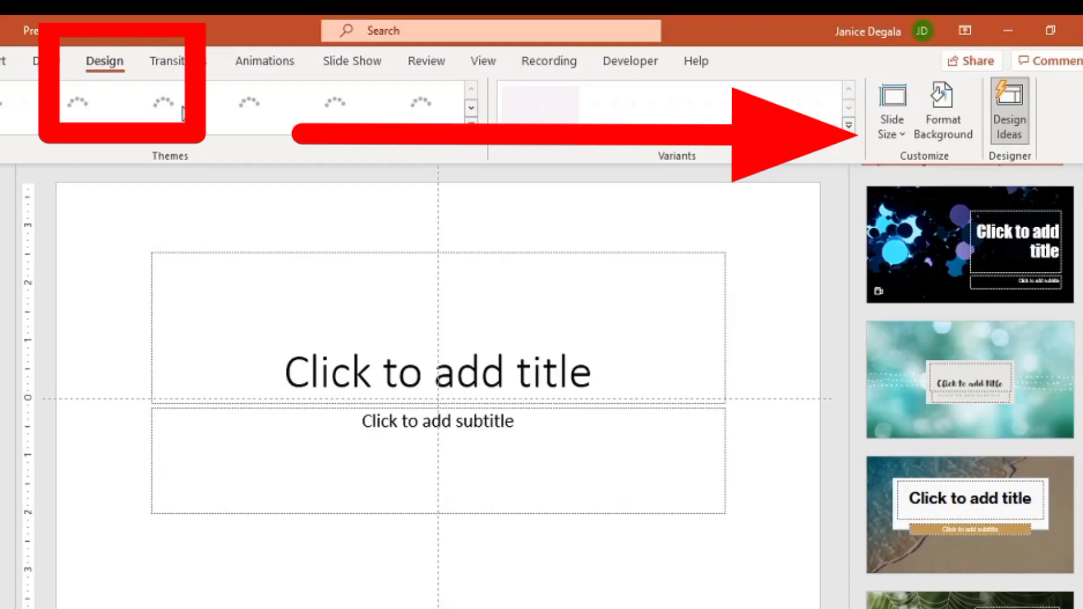
# Set a custom slide size of 5 in wide by 5 in high and scale the content with Ensure Fit.
pyautogui.click(905, 134)
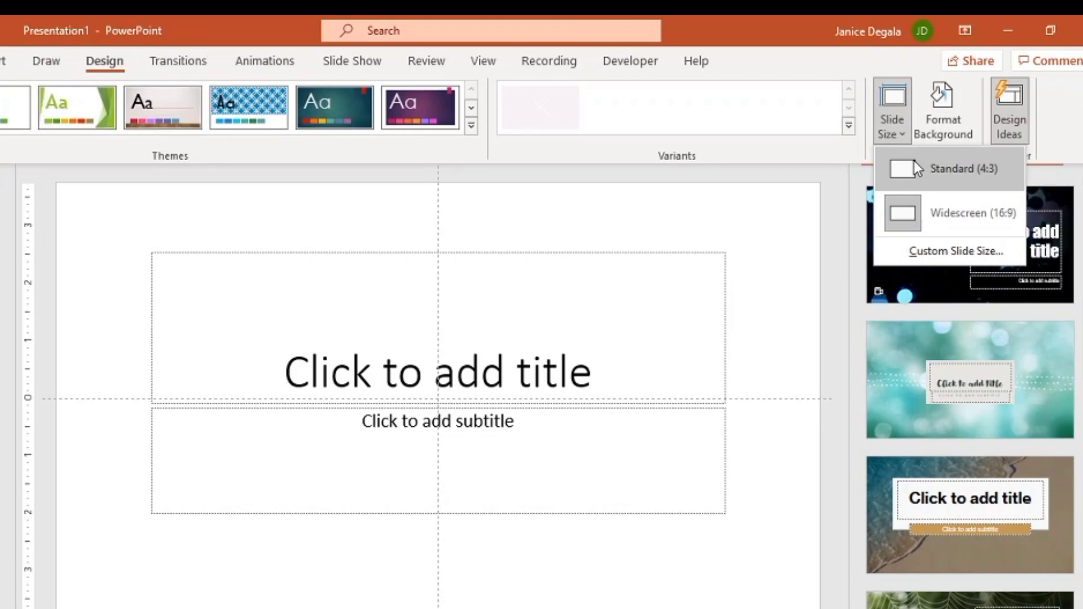
pyautogui.click(956, 251)
pyautogui.moveTo(330, 334); pyautogui.dragTo(320, 333)
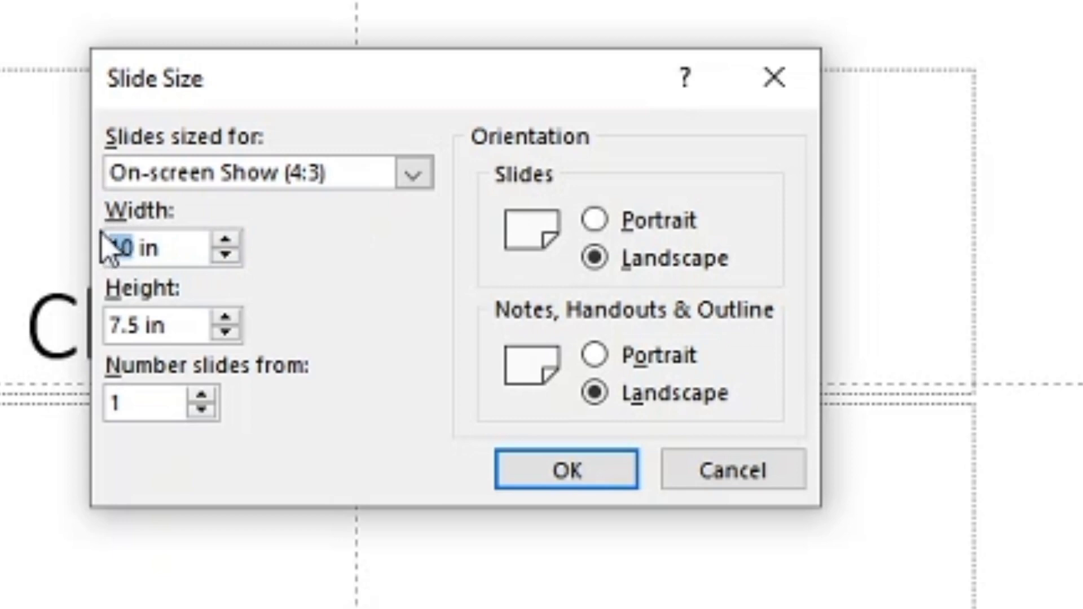
pyautogui.write('5')
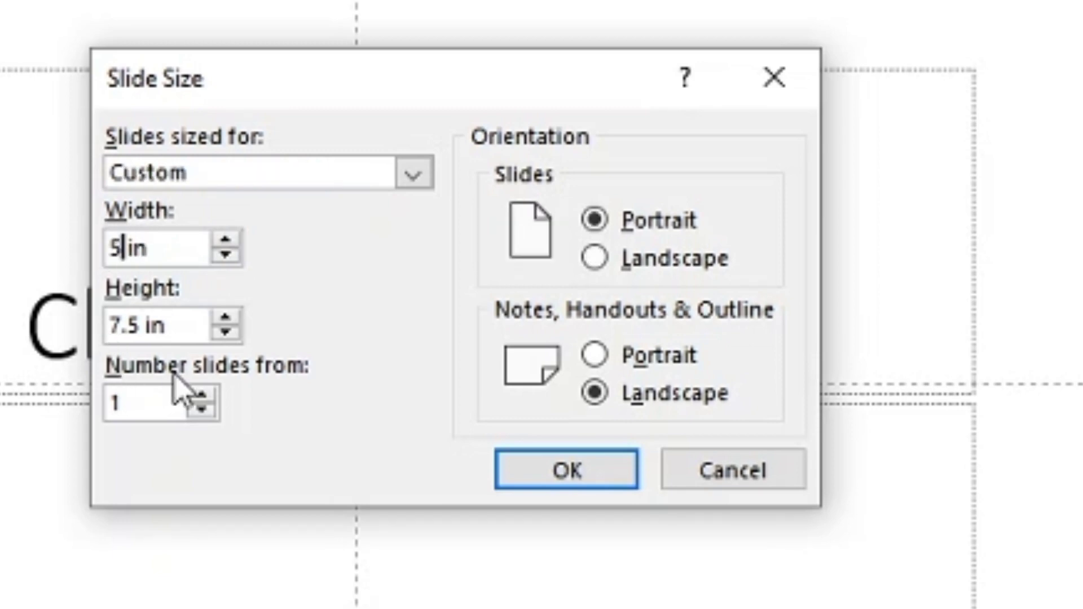
pyautogui.moveTo(141, 314); pyautogui.dragTo(56, 305)
pyautogui.write('5')
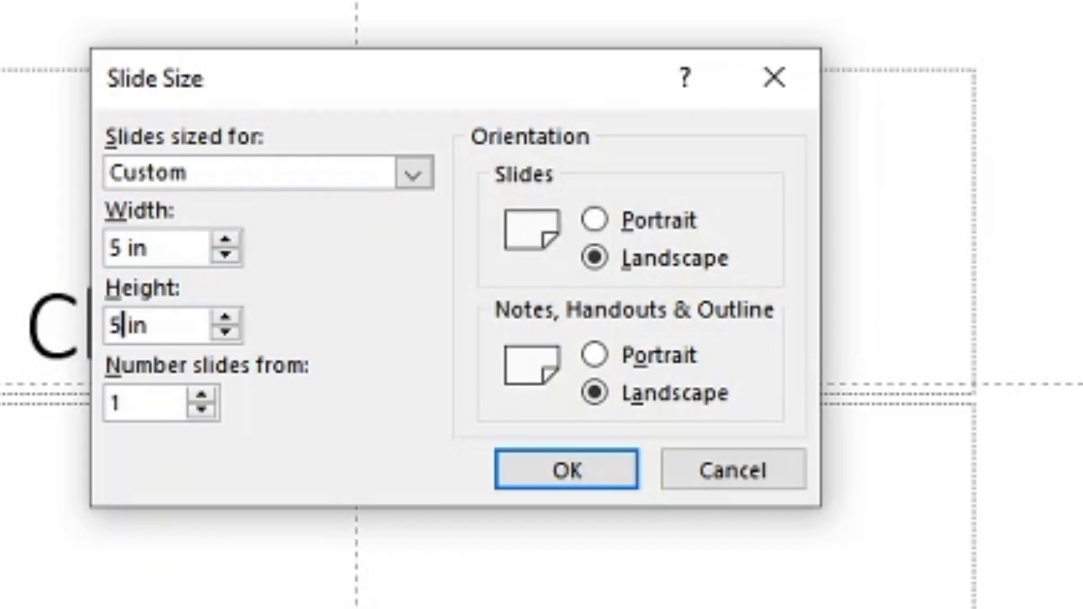
pyautogui.click(555, 490)
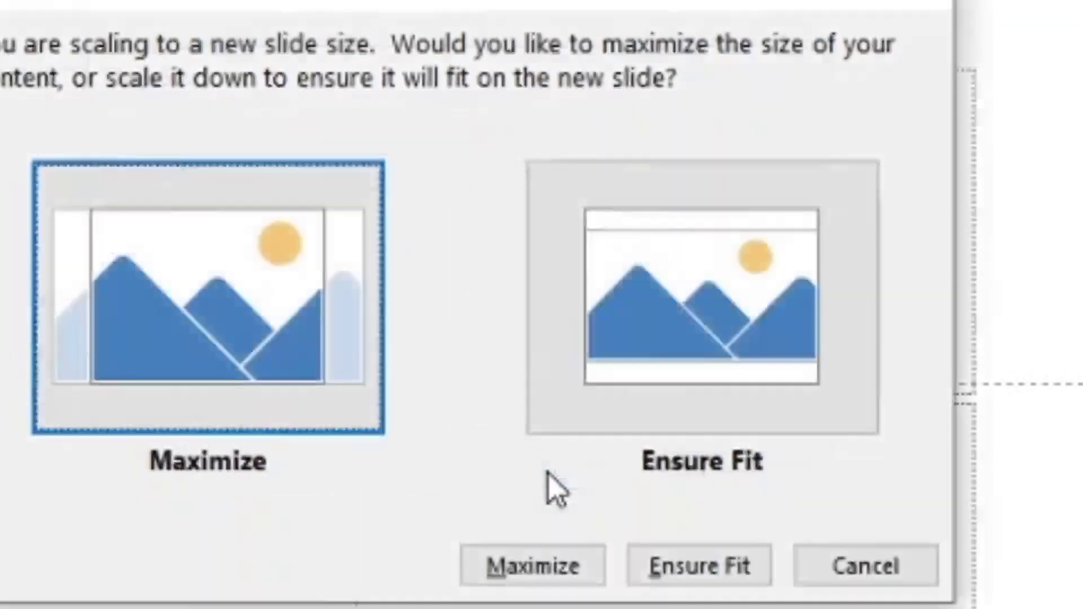
pyautogui.click(719, 578)
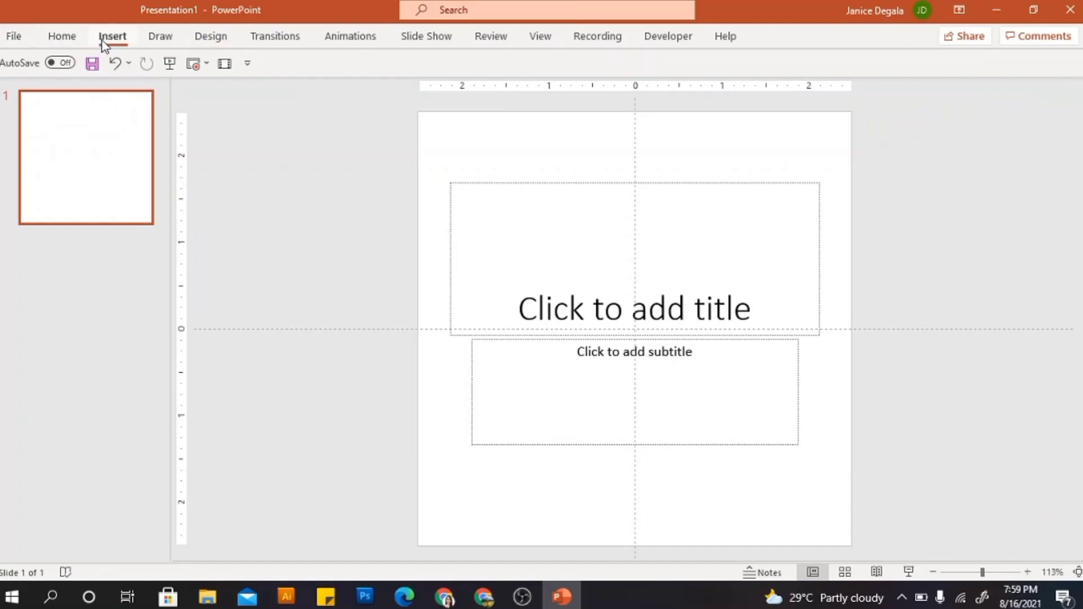
# Insert the signature scan whose file name ends in "_n (1)" from this device's Downloads folder onto the slide.
pyautogui.click(111, 39)
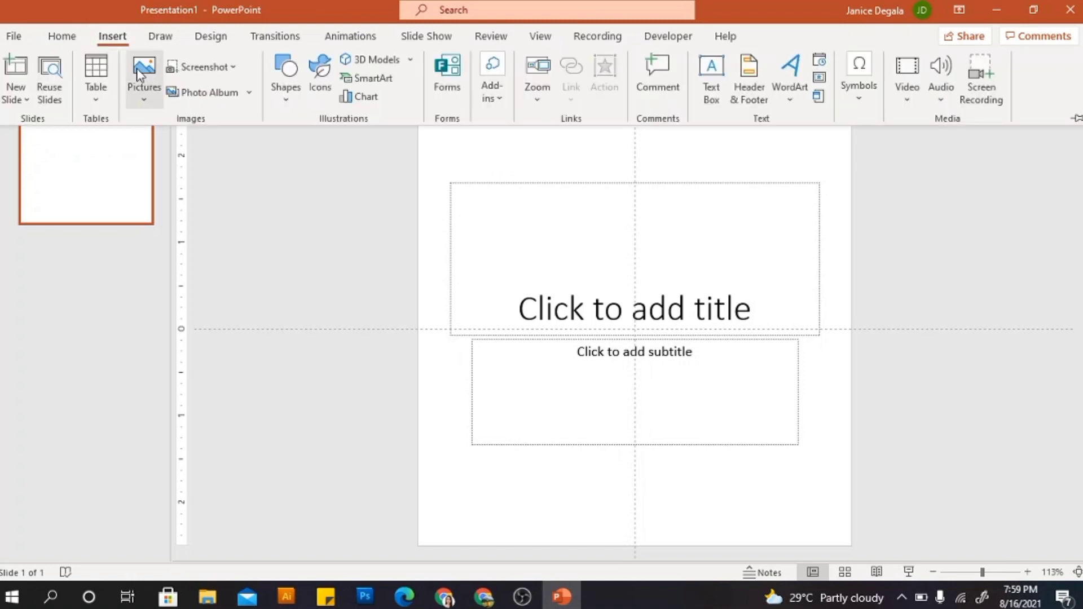
pyautogui.click(143, 93)
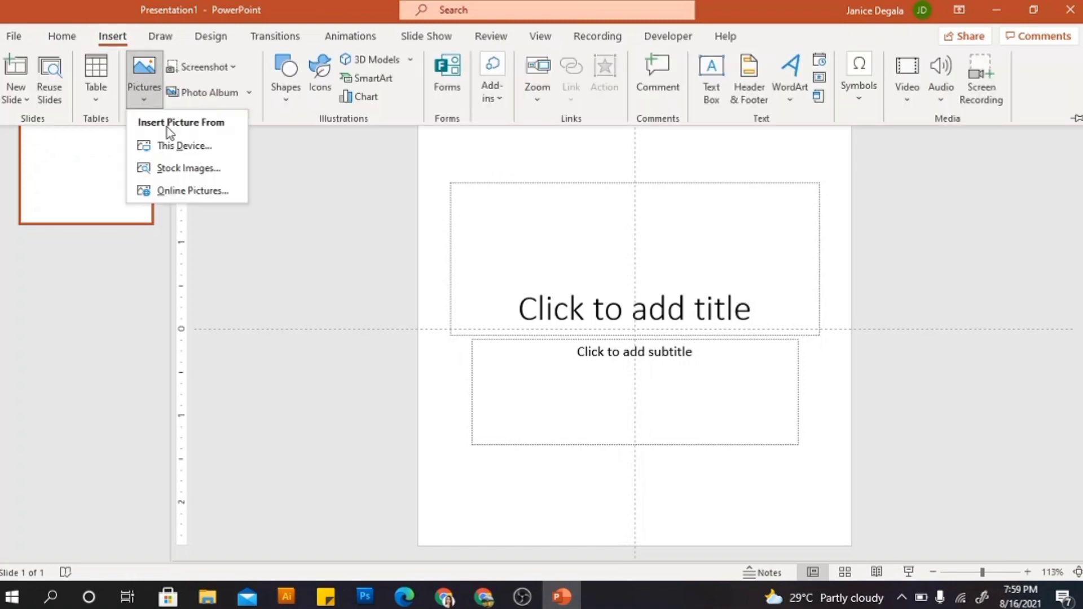
pyautogui.click(177, 145)
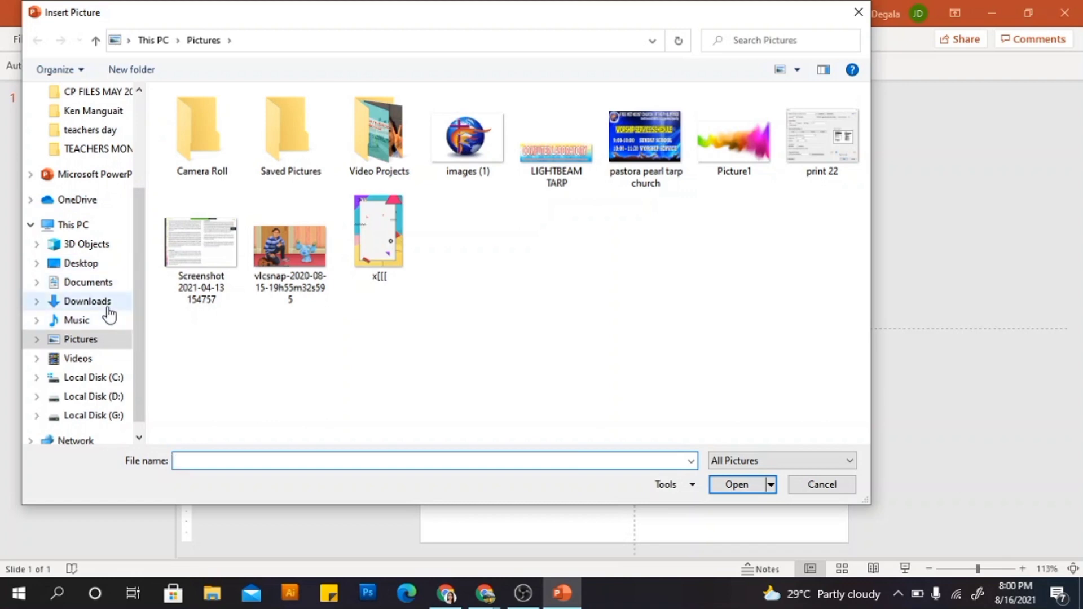
pyautogui.click(108, 311)
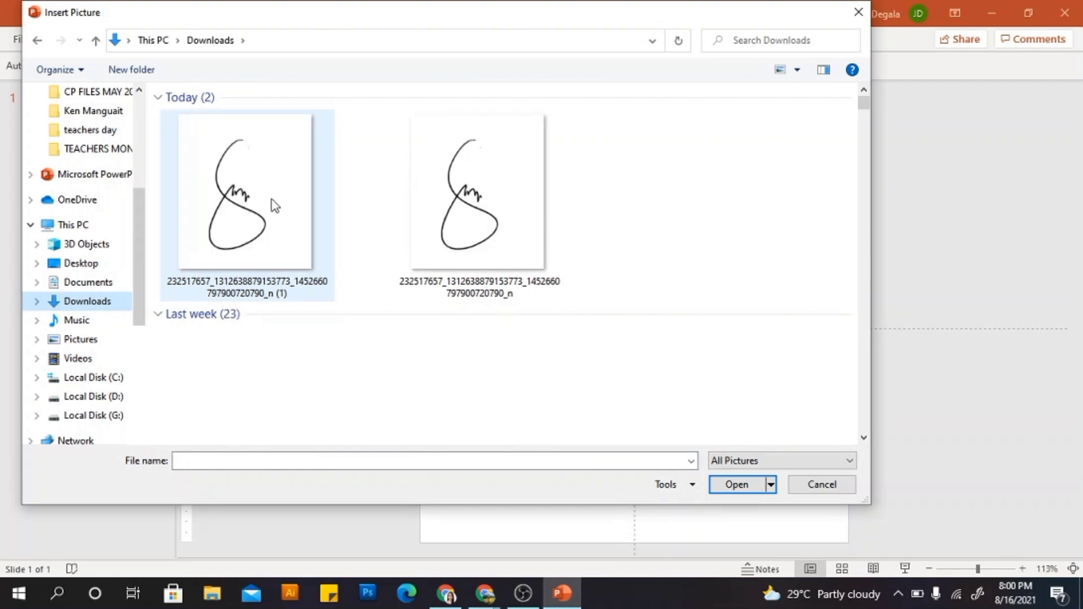
pyautogui.click(269, 199)
pyautogui.click(719, 485)
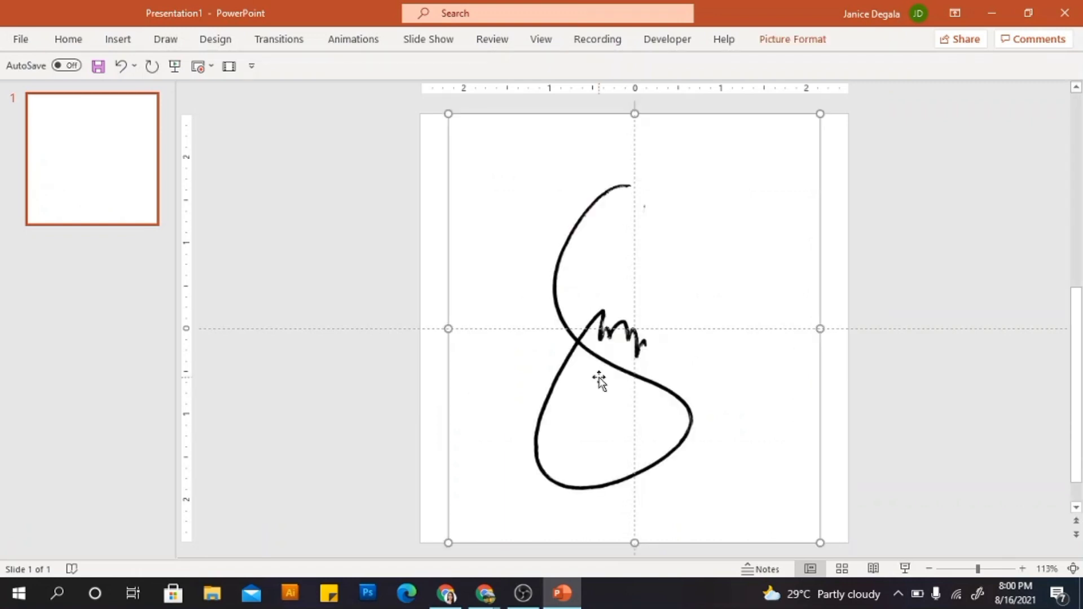
pyautogui.click(857, 168)
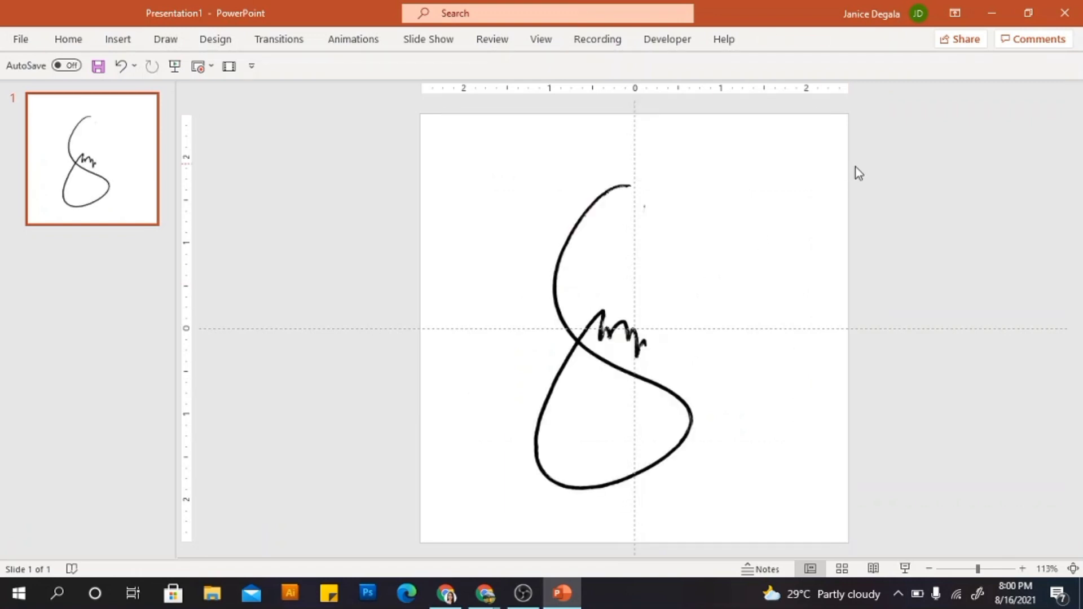
# Save the signature slide to the Desktop as a PDF named "e signature pdf".
pyautogui.click(39, 38)
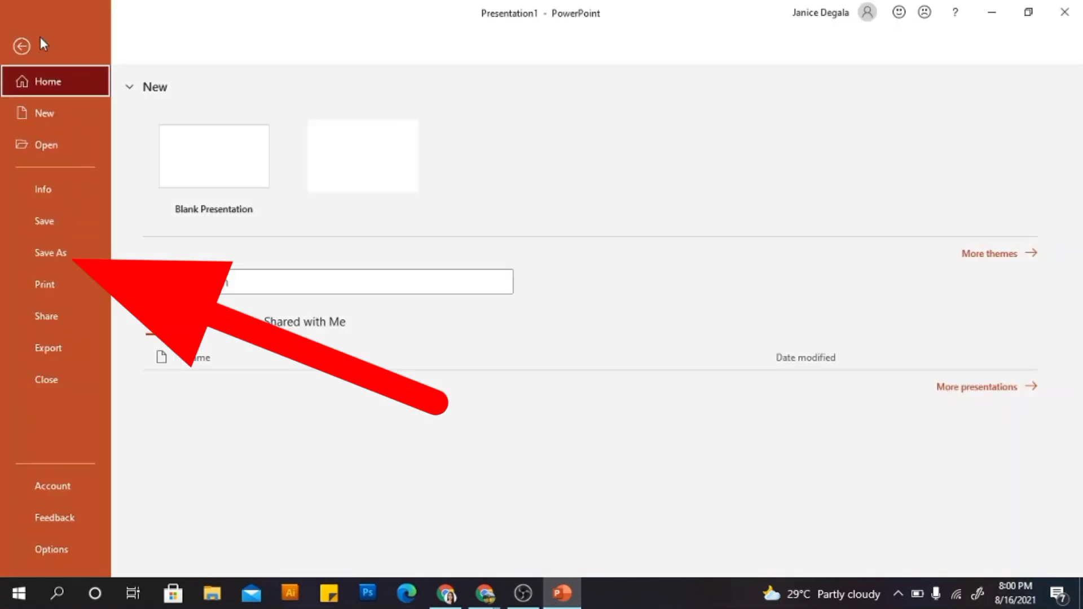
pyautogui.click(63, 253)
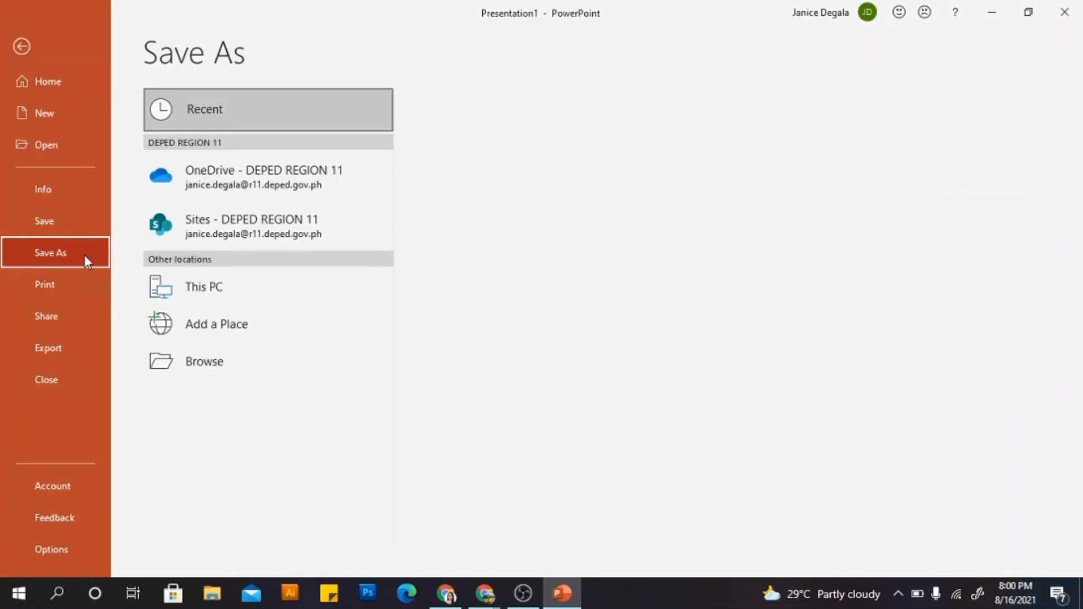
pyautogui.click(198, 285)
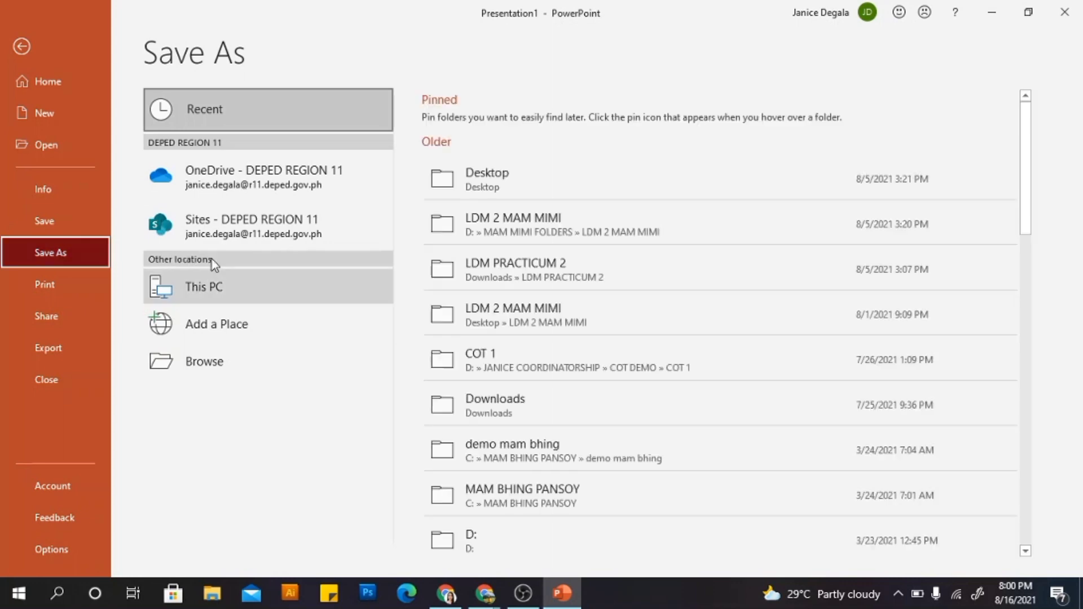
pyautogui.click(618, 194)
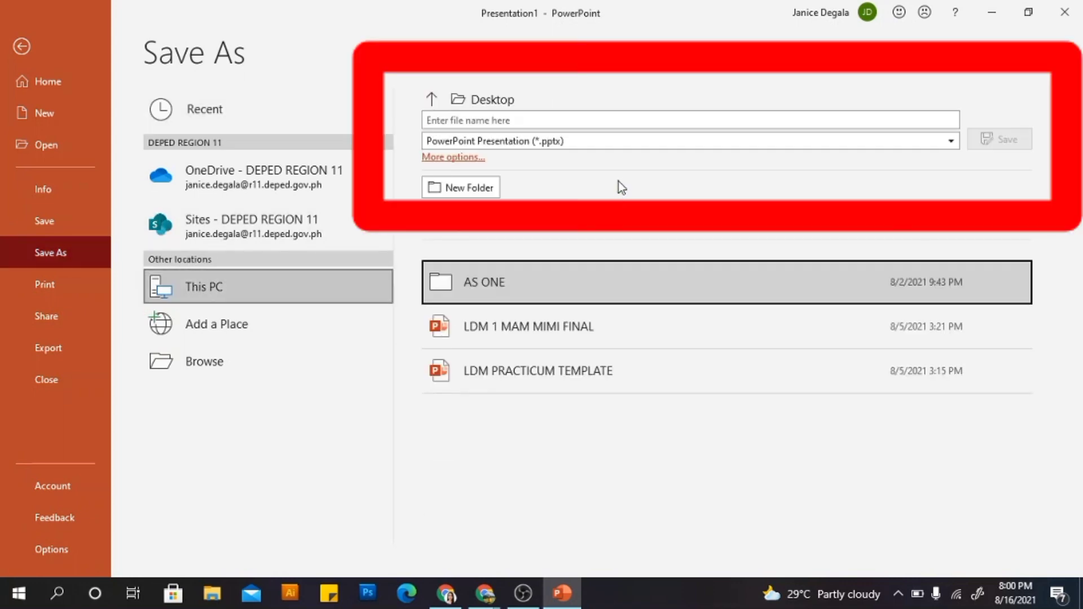
pyautogui.click(617, 121)
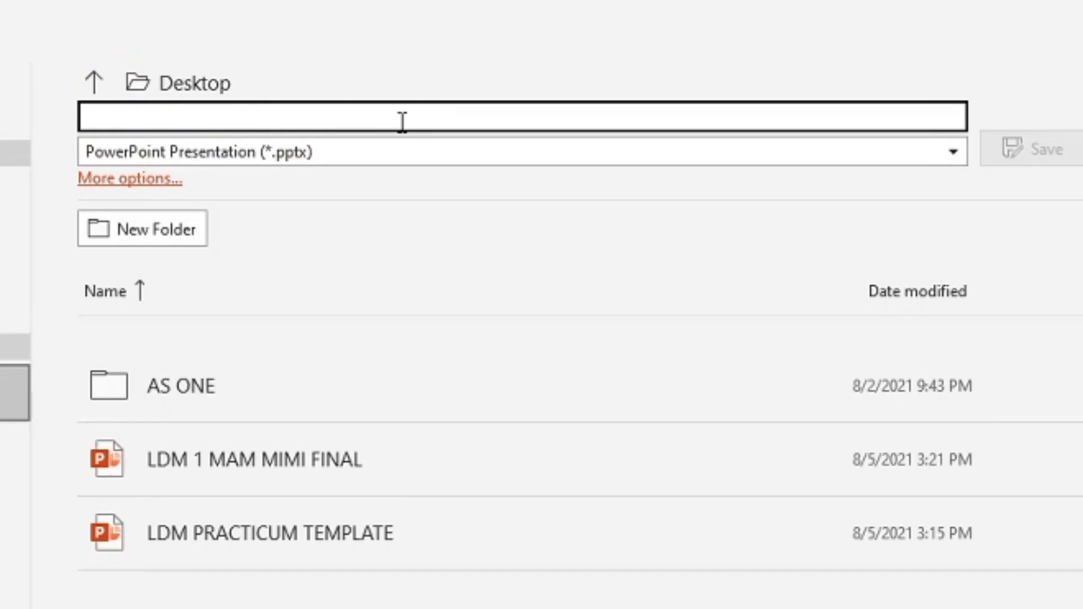
pyautogui.write('e')
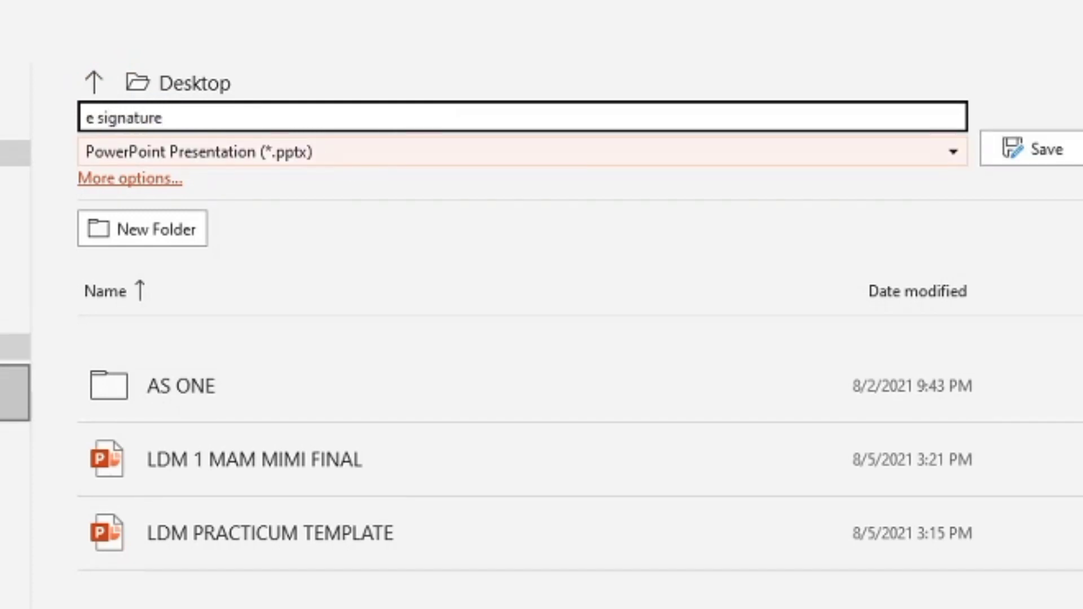
pyautogui.write(' signature test')
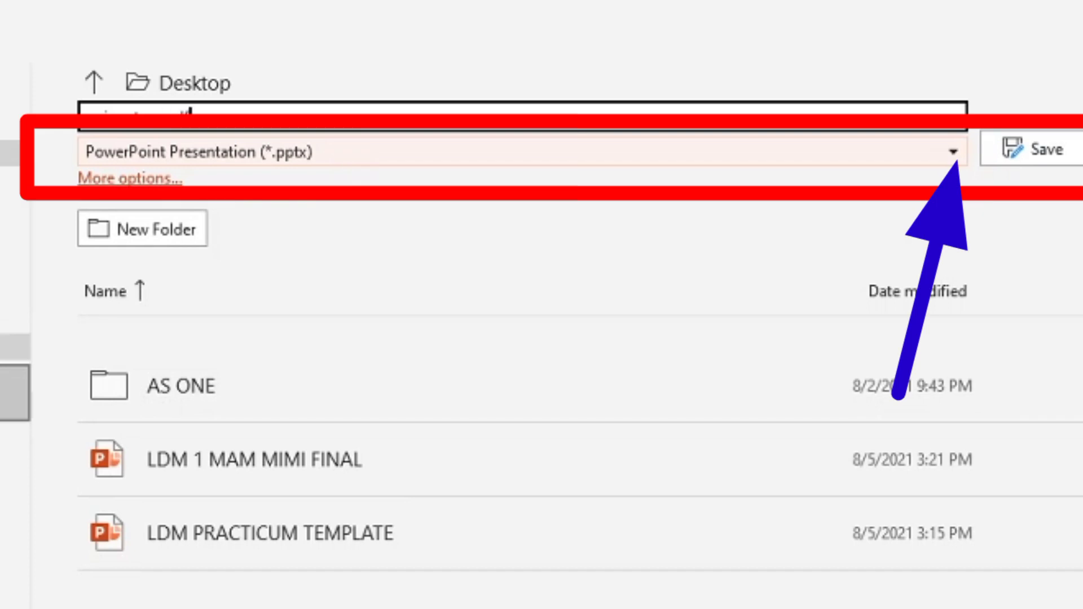
pyautogui.click(456, 150)
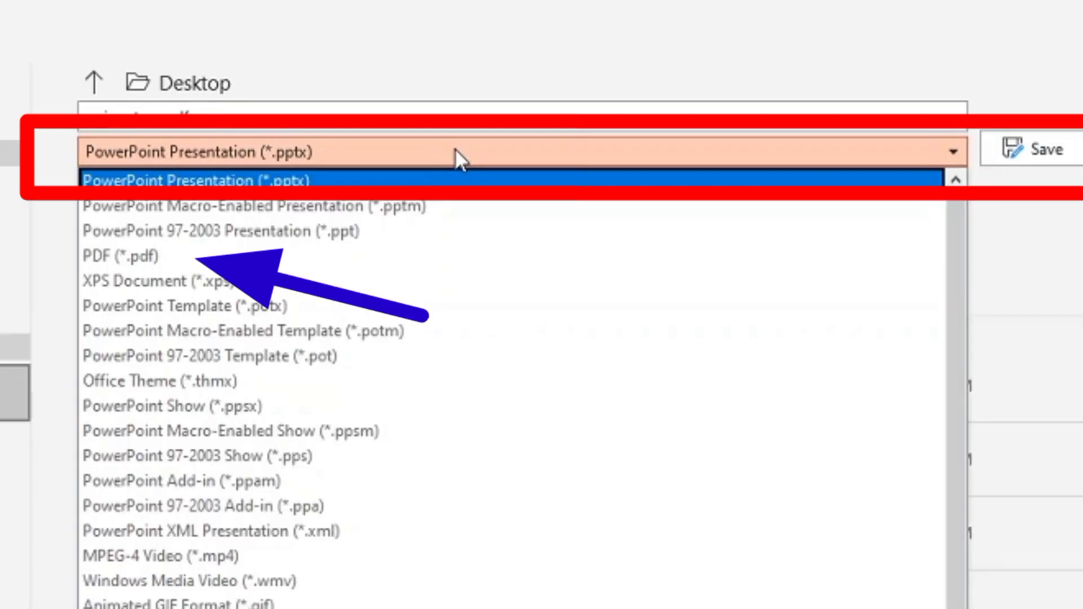
pyautogui.click(137, 257)
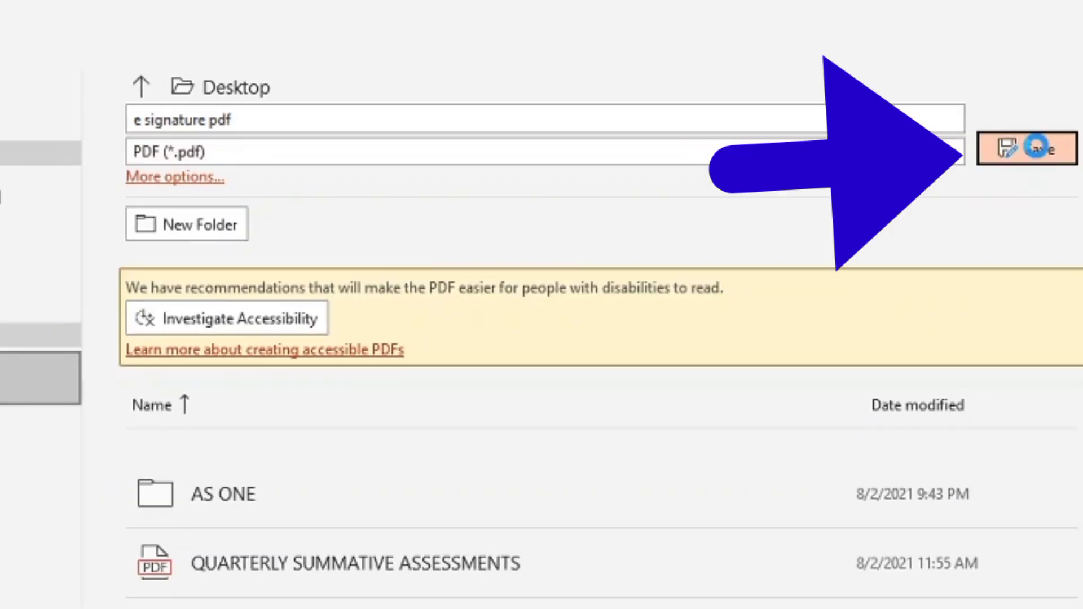
pyautogui.click(1037, 147)
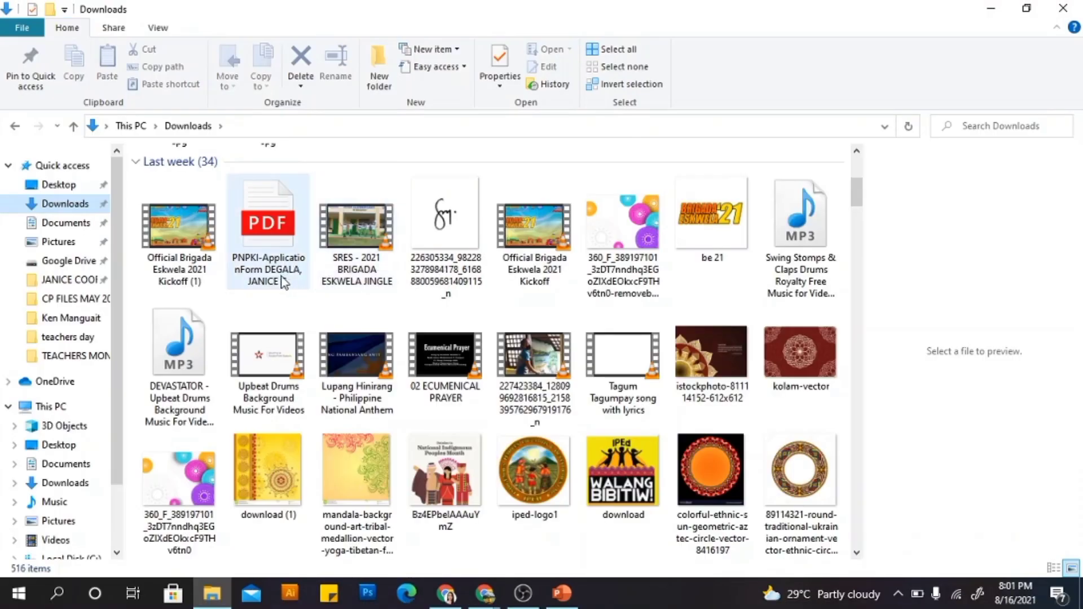
# Open the completed PNPKI application form from Downloads in Adobe Acrobat Reader and go to the applicant's signature field on page 4.
pyautogui.scroll(-5, 293, 278)
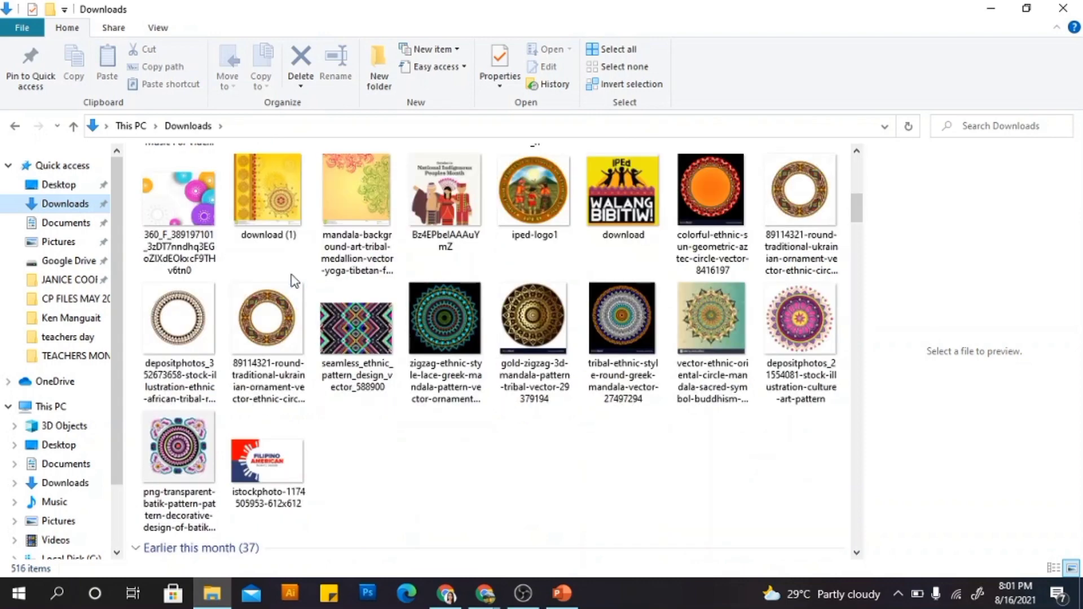
pyautogui.scroll(-7, 292, 278)
pyautogui.scroll(7, 292, 278)
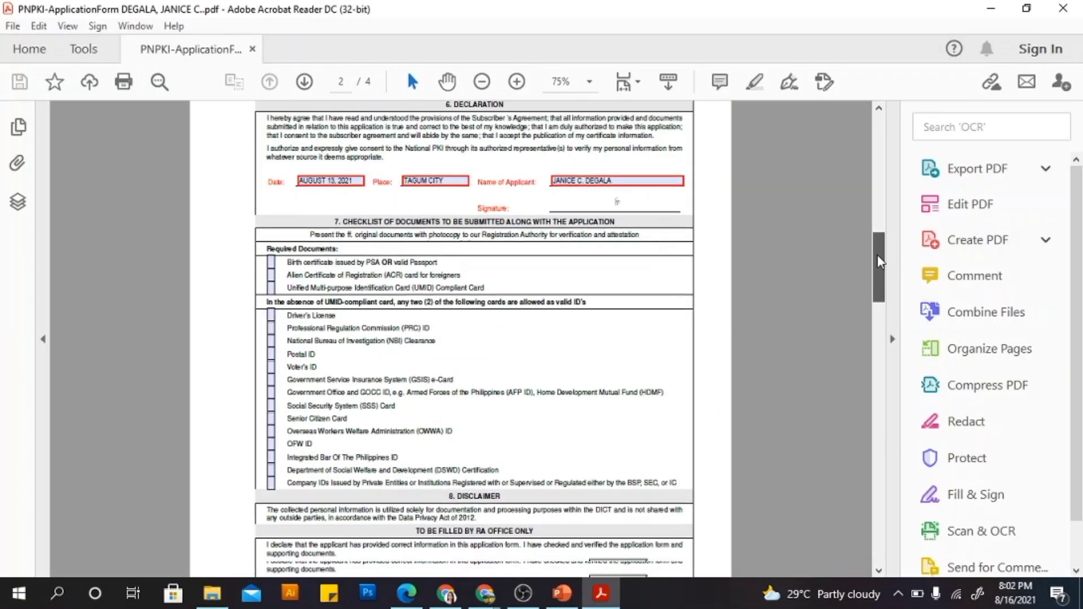
pyautogui.scroll(-6, 880, 304)
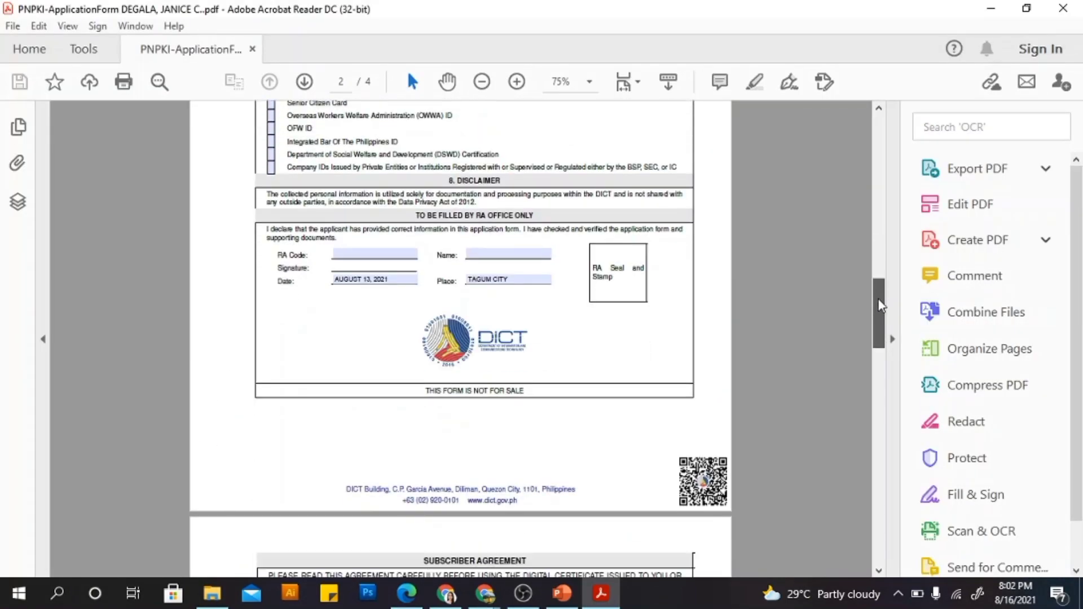
pyautogui.moveTo(880, 305); pyautogui.dragTo(890, 516)
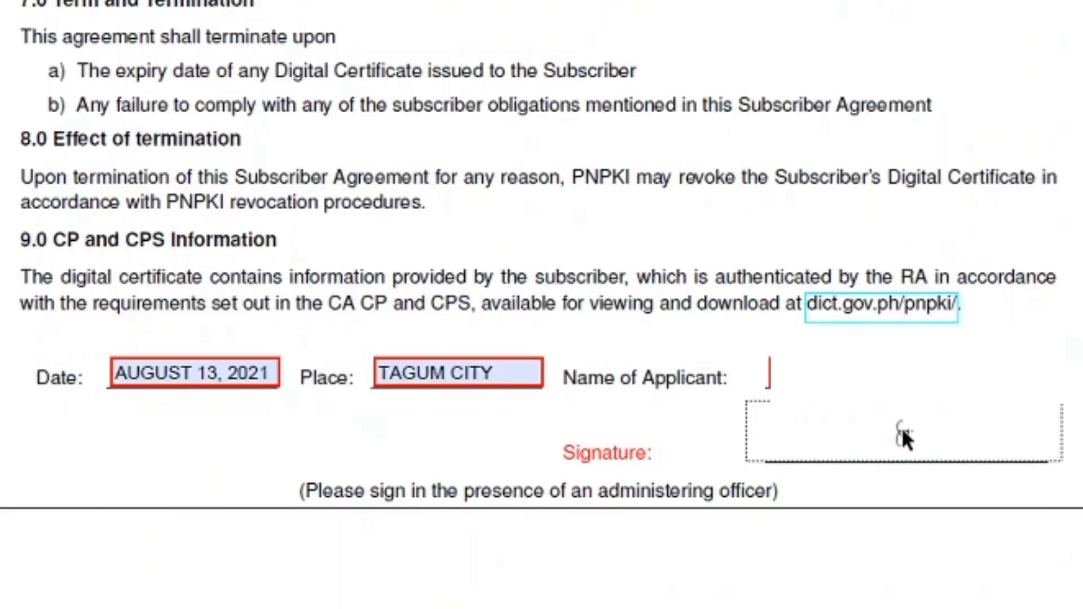
# Fill the page 4 Signature image field with "e signature pdf" from the Desktop, showing Acrobat PDF files when browsing.
pyautogui.click(905, 435)
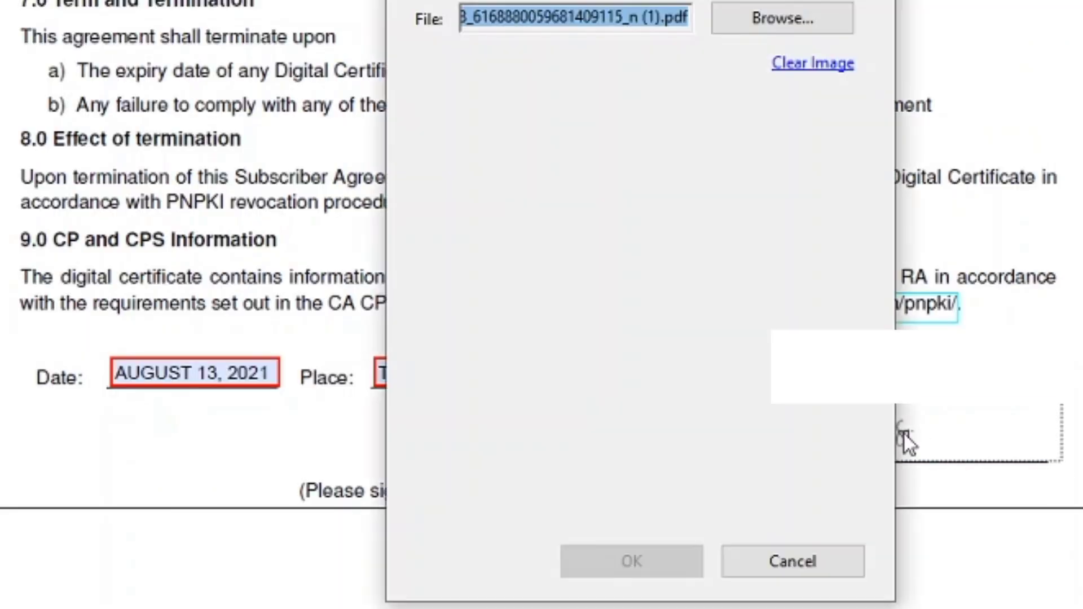
pyautogui.click(759, 22)
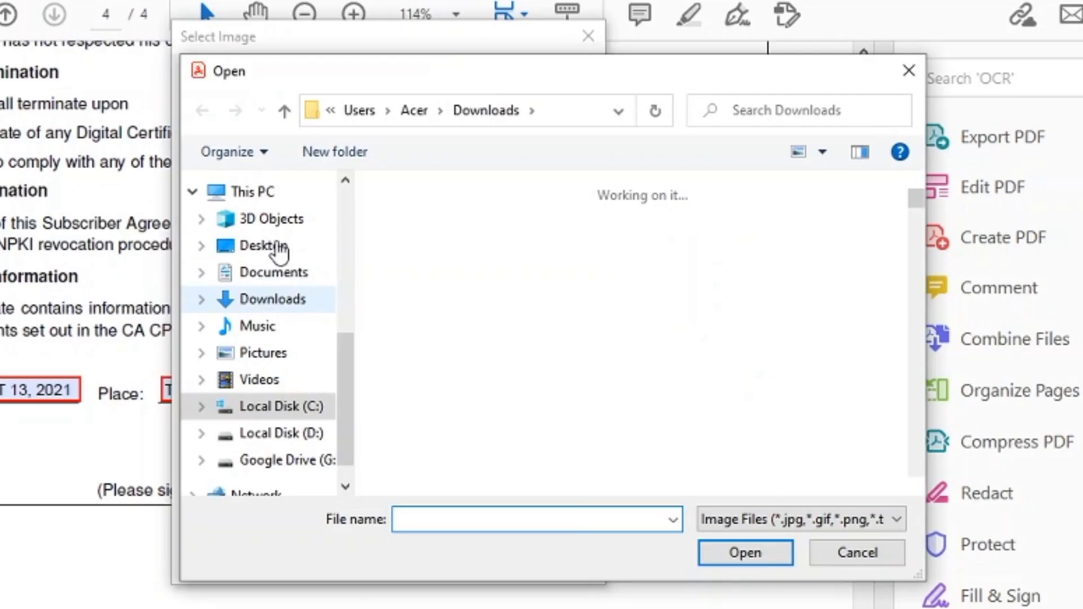
pyautogui.click(277, 248)
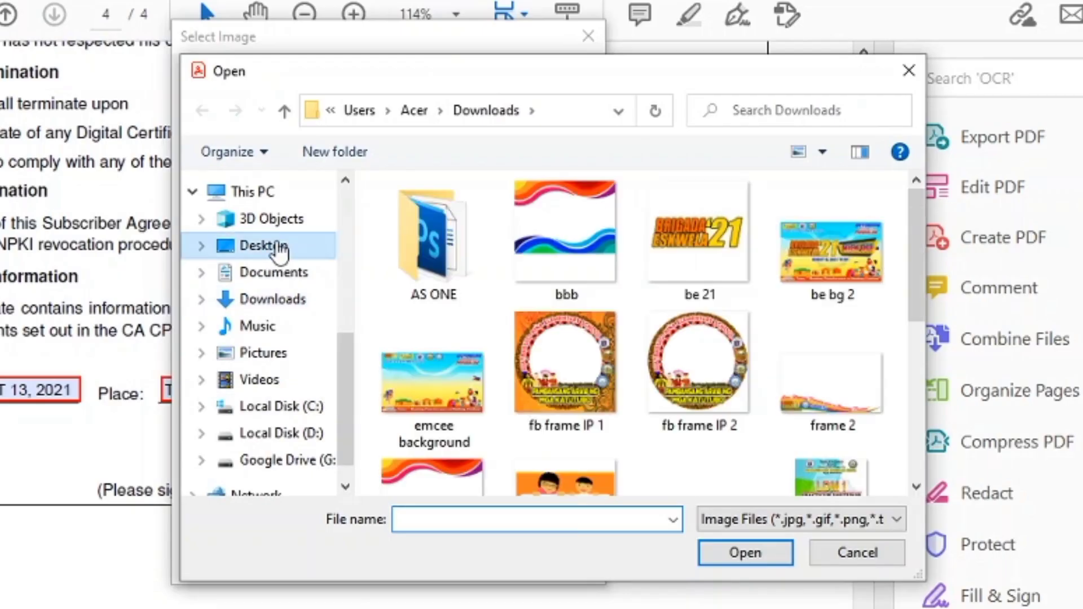
pyautogui.moveTo(913, 259); pyautogui.dragTo(912, 442)
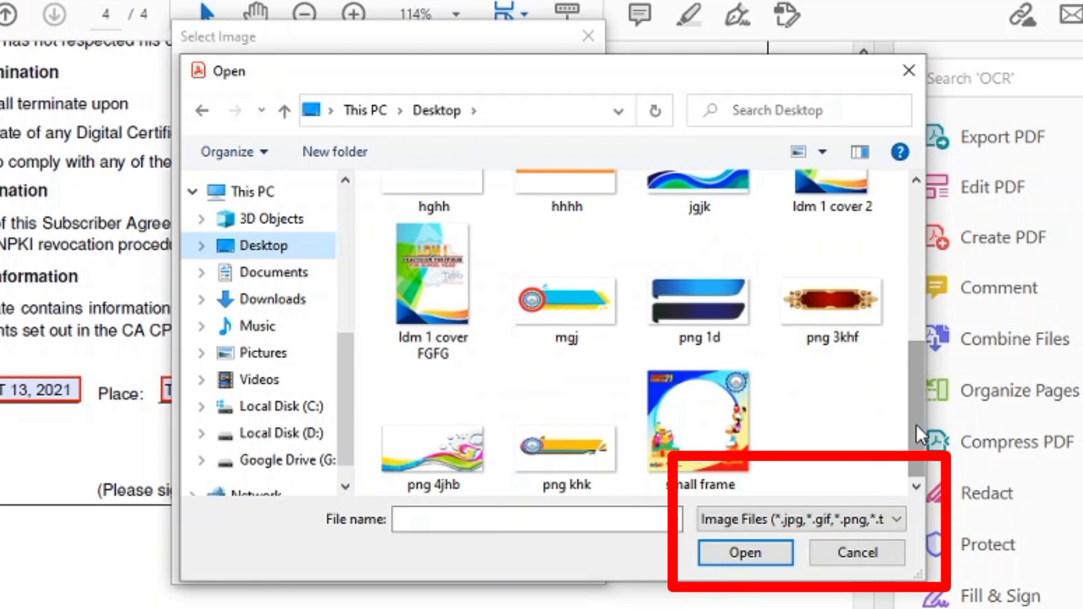
pyautogui.click(879, 518)
pyautogui.click(766, 554)
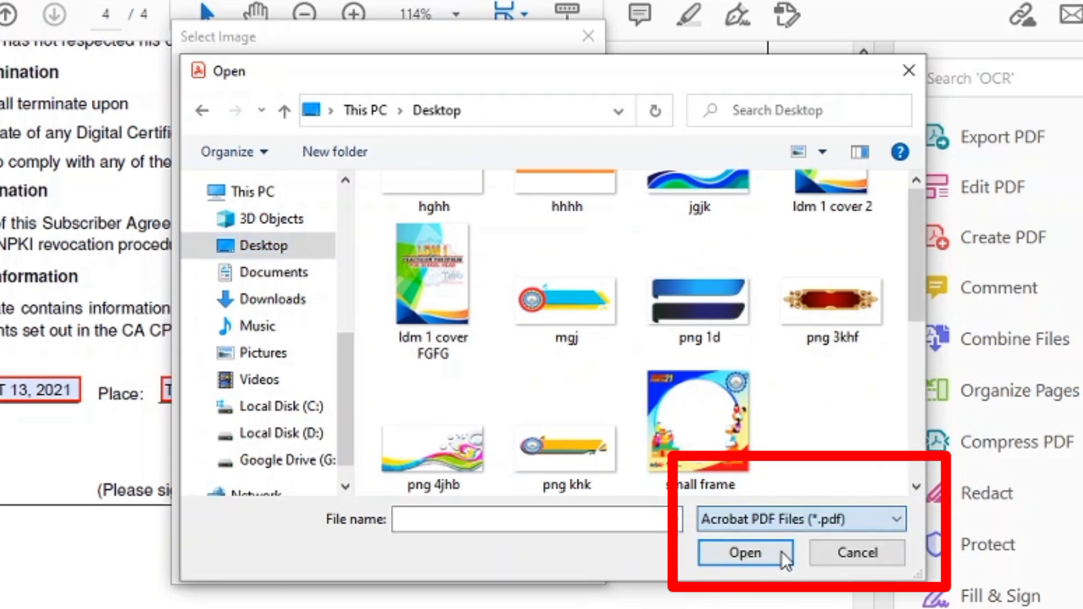
pyautogui.click(571, 242)
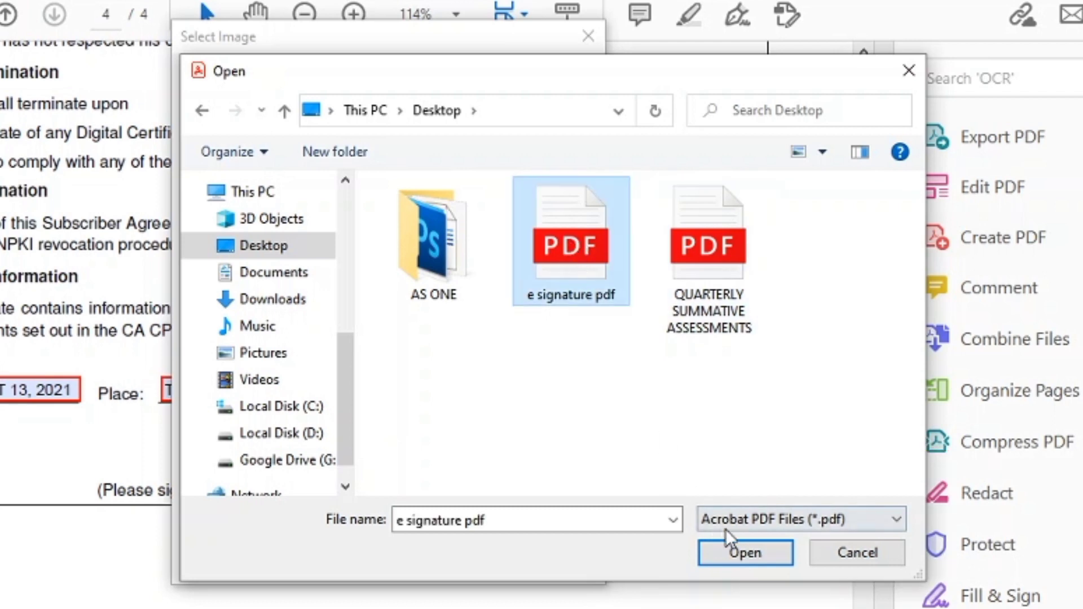
pyautogui.click(748, 554)
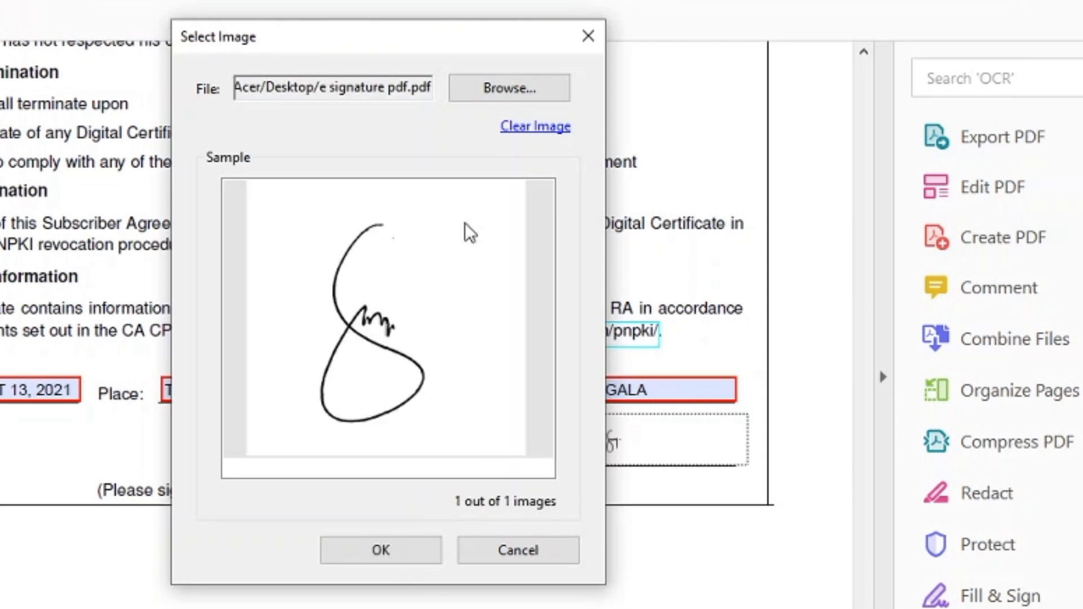
pyautogui.click(391, 556)
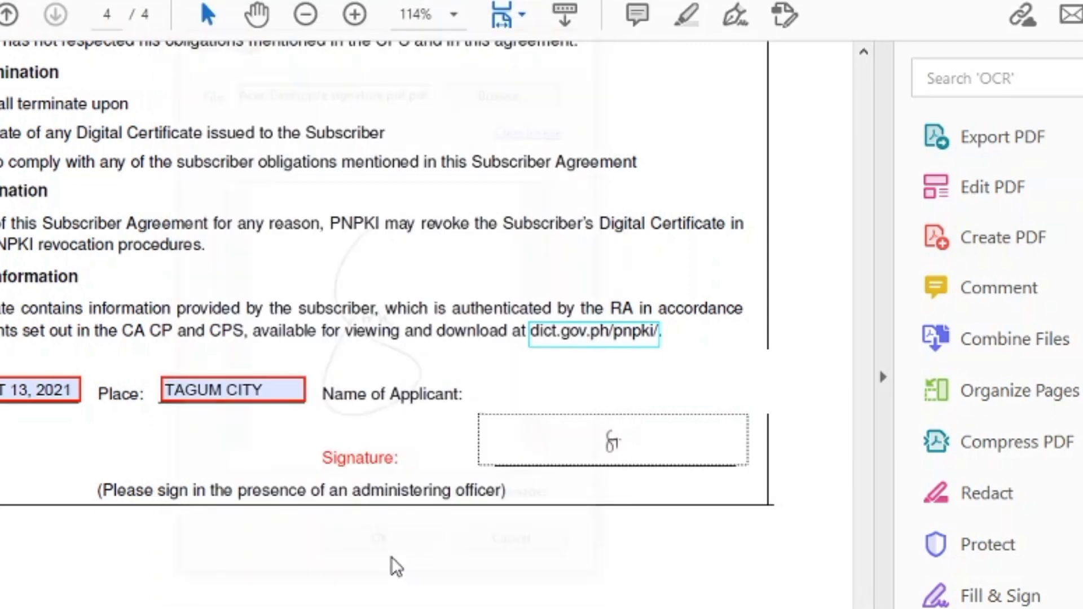